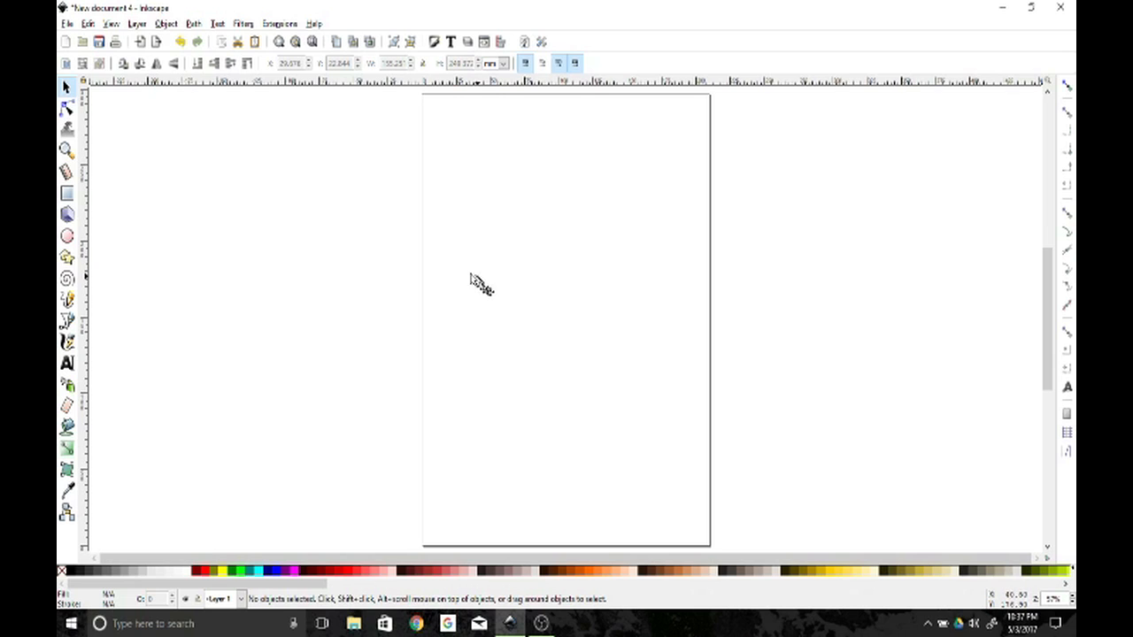
# Step: Import BotellaDeJoderte.png into the document as an embedded image
pyautogui.click(68, 24)
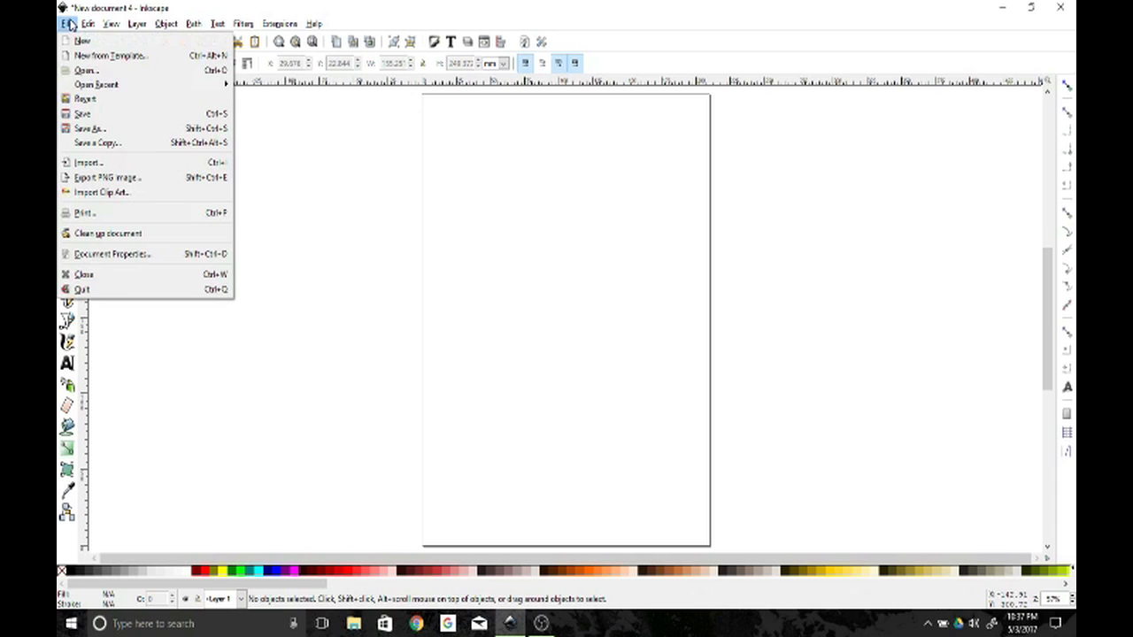
pyautogui.click(87, 162)
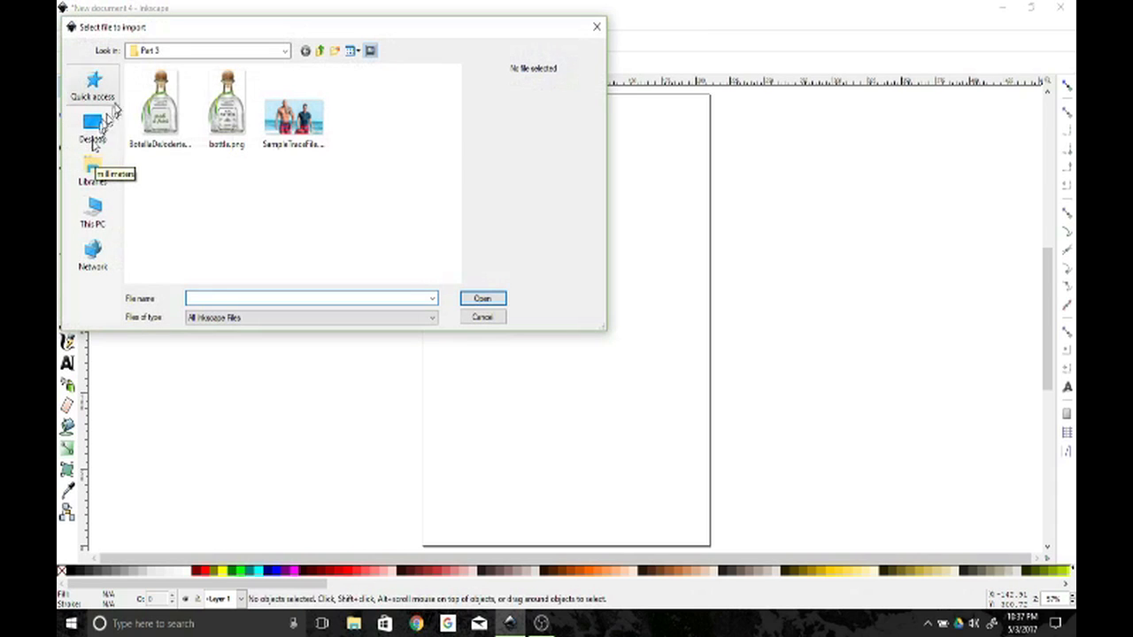
pyautogui.click(160, 108)
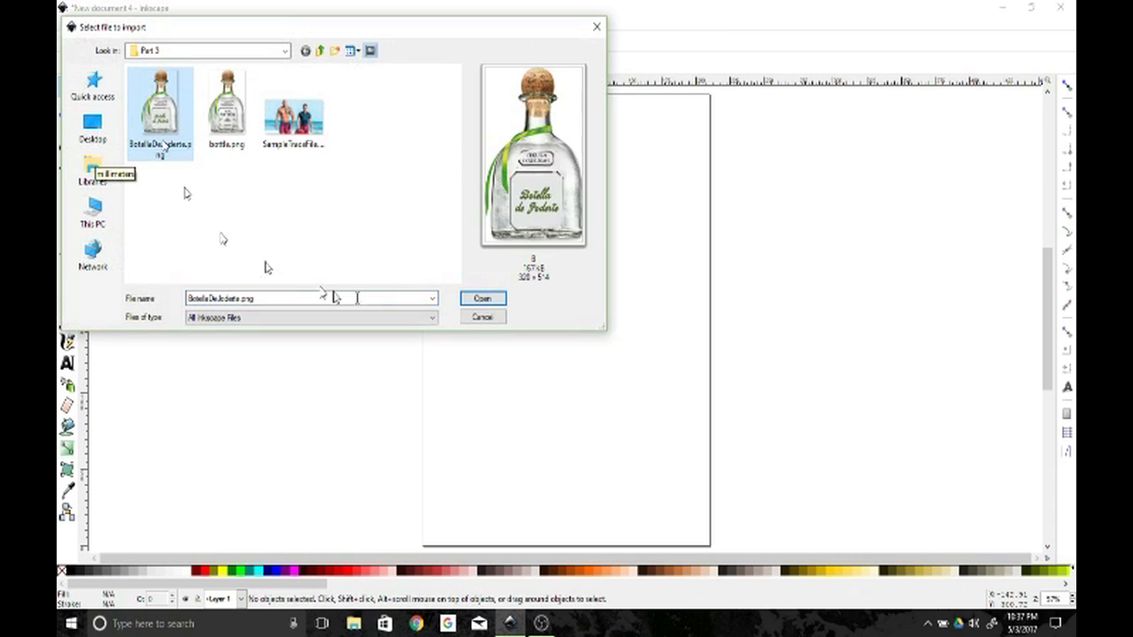
pyautogui.click(490, 302)
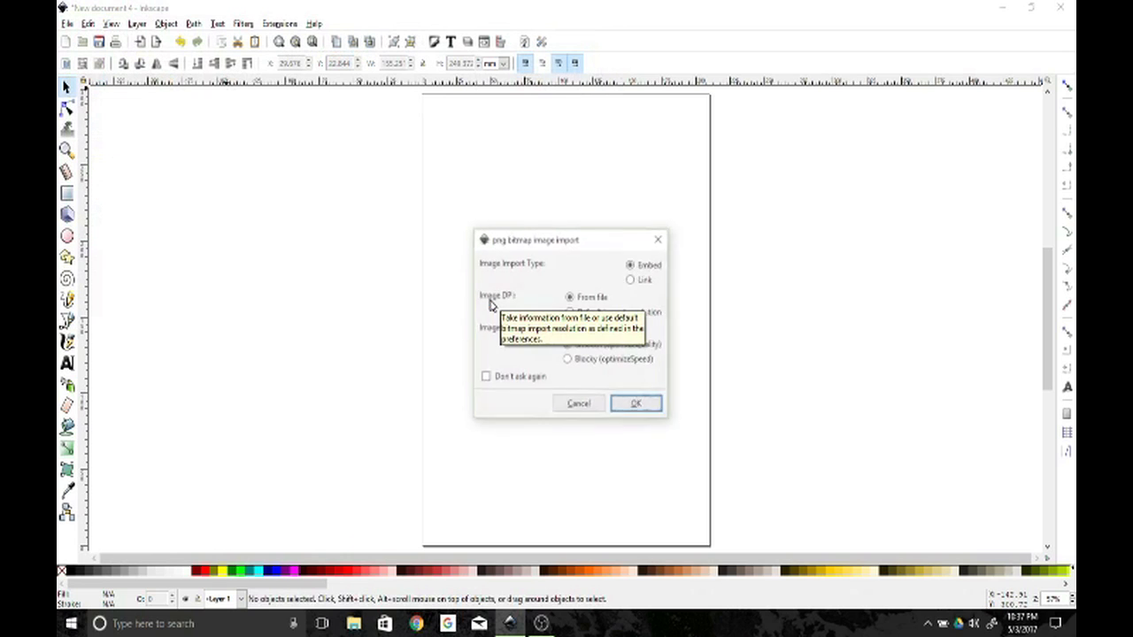
pyautogui.click(571, 313)
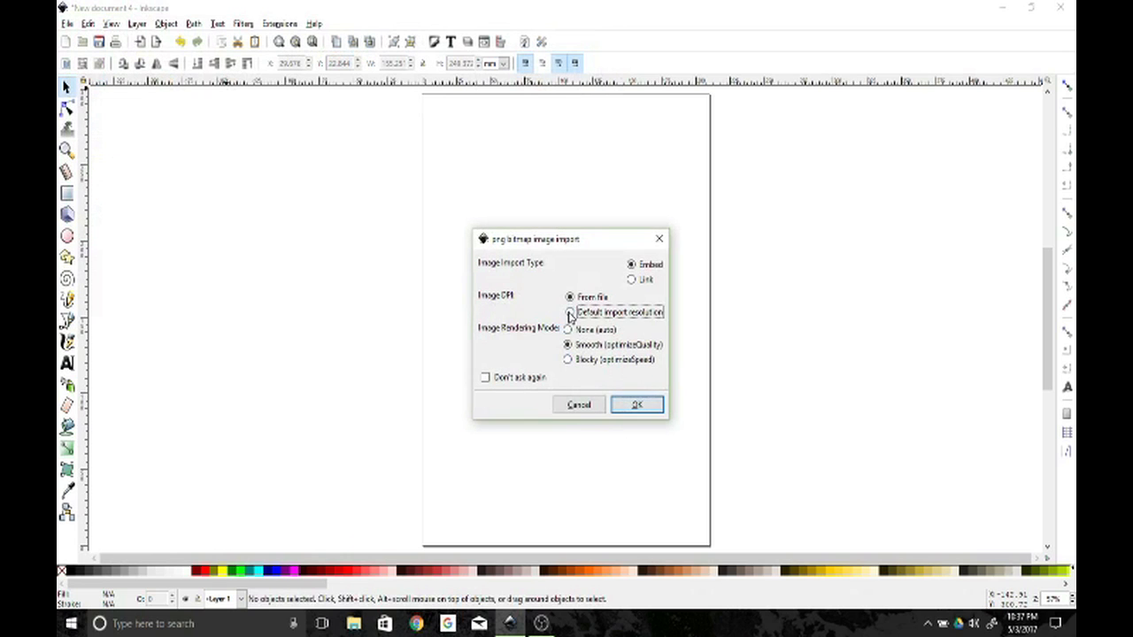
pyautogui.click(634, 407)
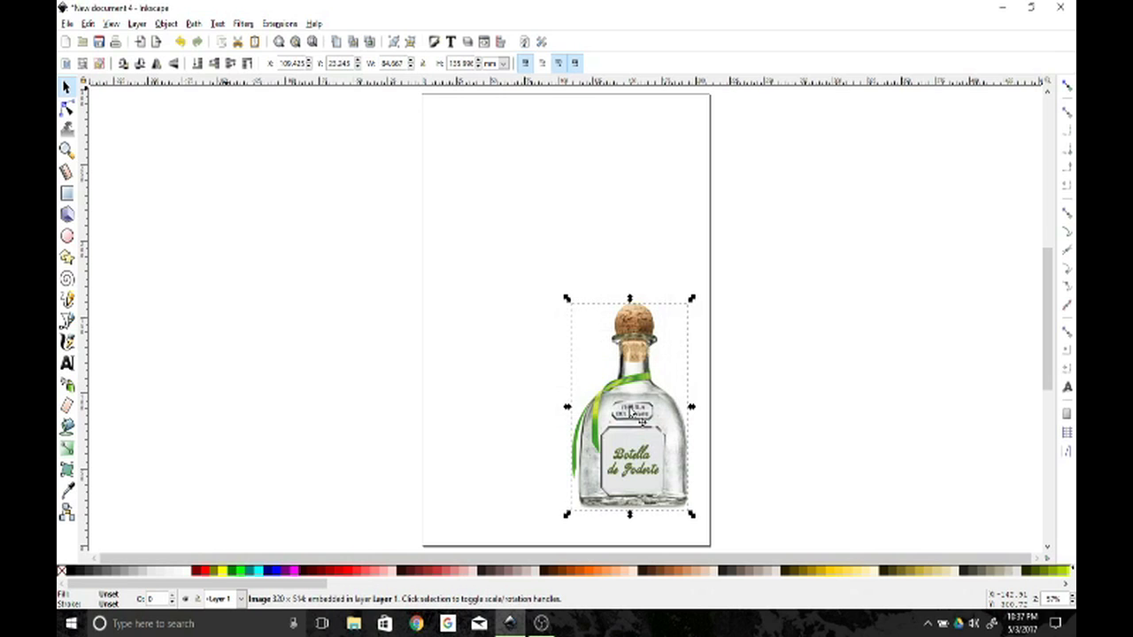
# Step: Enlarge the bottle image proportionally to about 140 × 225 mm and move it to roughly the middle of the page
pyautogui.moveTo(655, 447); pyautogui.dragTo(554, 295)
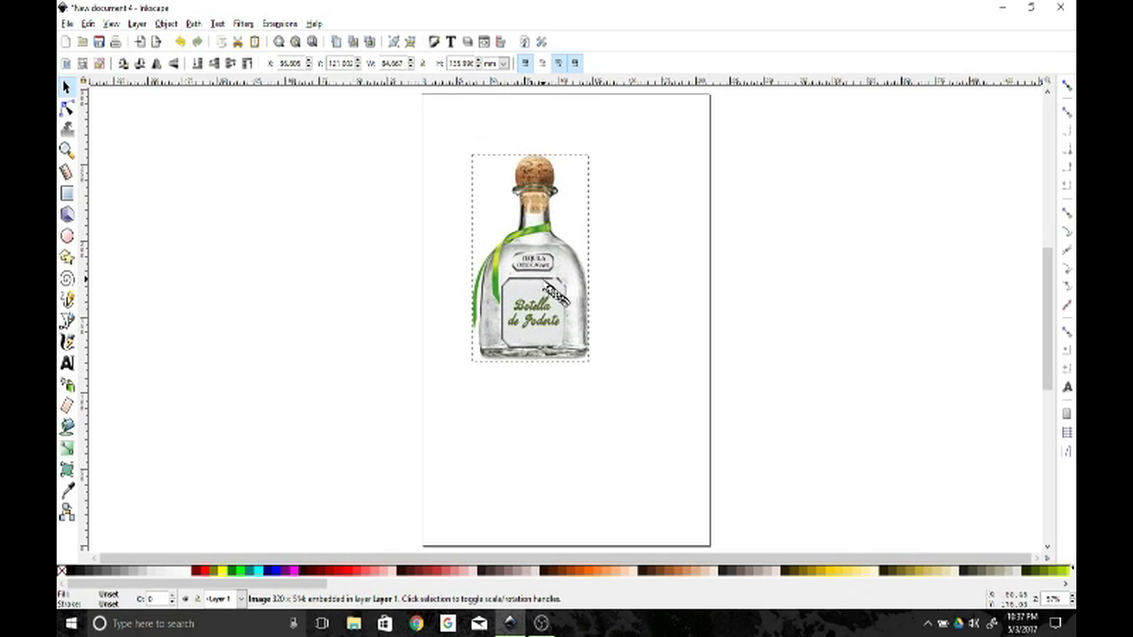
pyautogui.moveTo(593, 367); pyautogui.dragTo(673, 554)
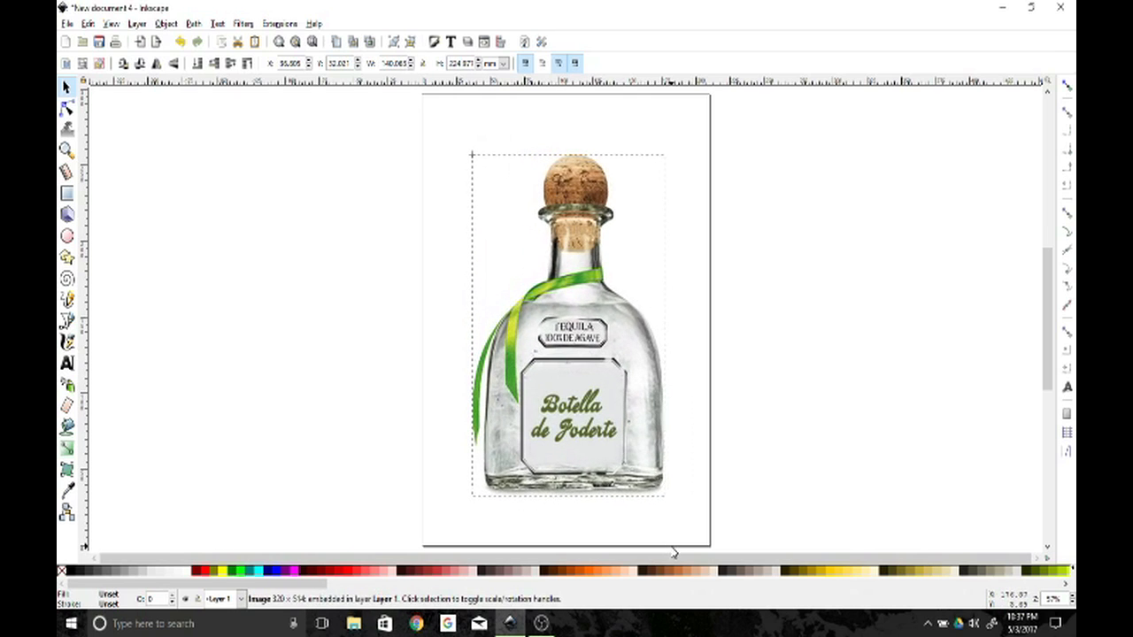
pyautogui.moveTo(603, 420)
pyautogui.mouseDown()
pyautogui.moveTo(594, 400)
pyautogui.moveTo(603, 411)
pyautogui.mouseUp()
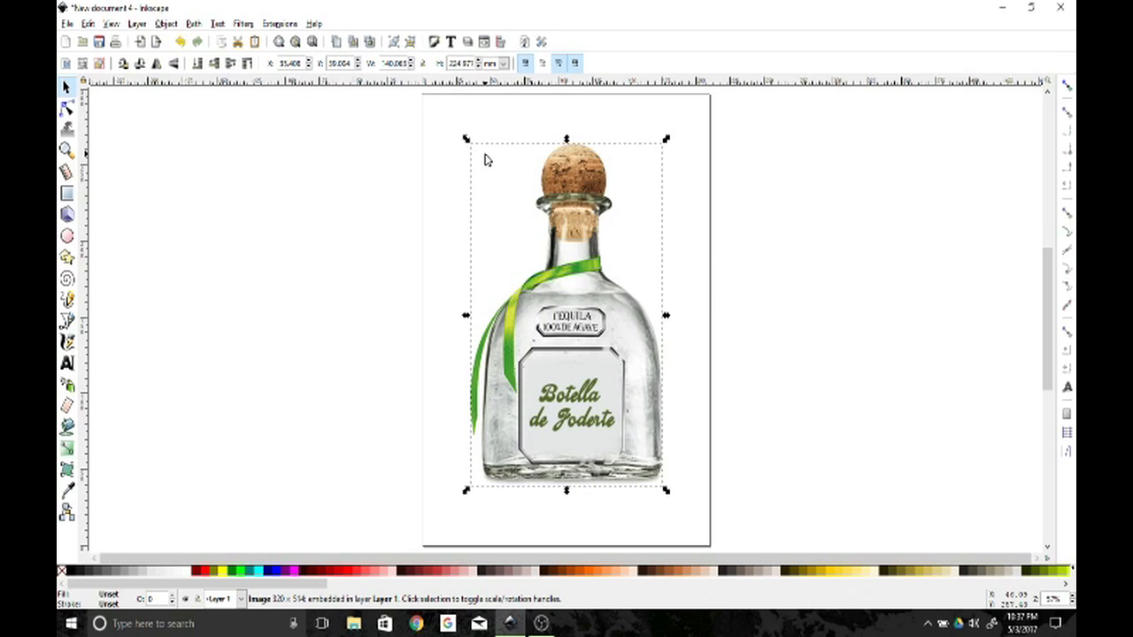
# Step: Show the document's layers and rename Layer 1 as Template
pyautogui.click(469, 42)
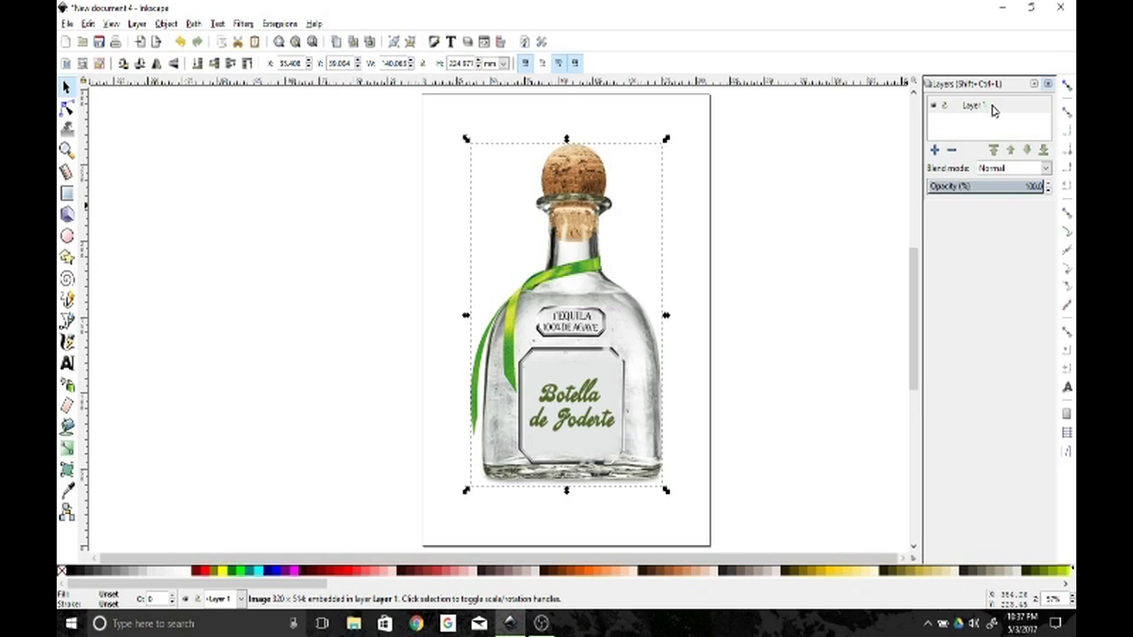
pyautogui.click(935, 105)
pyautogui.click(936, 109)
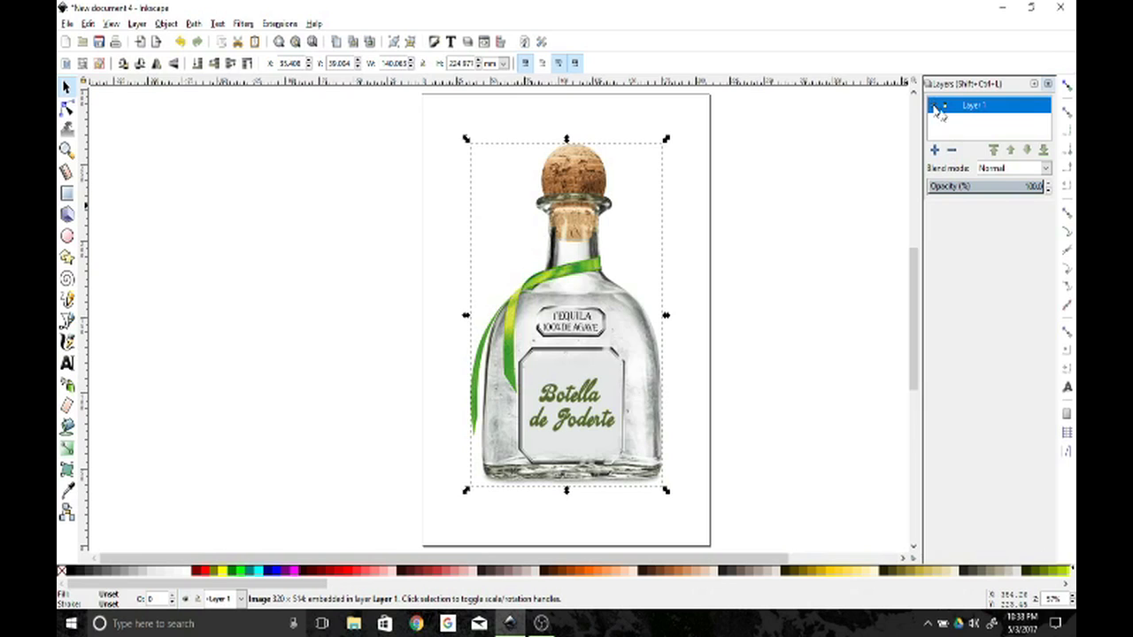
pyautogui.doubleClick(980, 106)
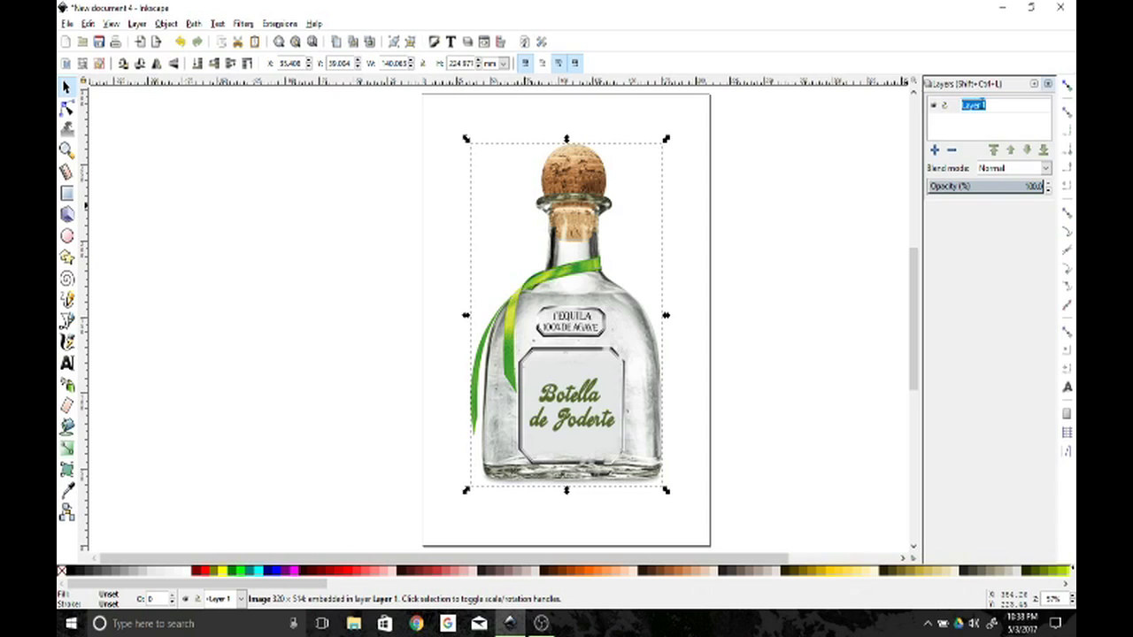
pyautogui.write('Template')
pyautogui.press('Return')
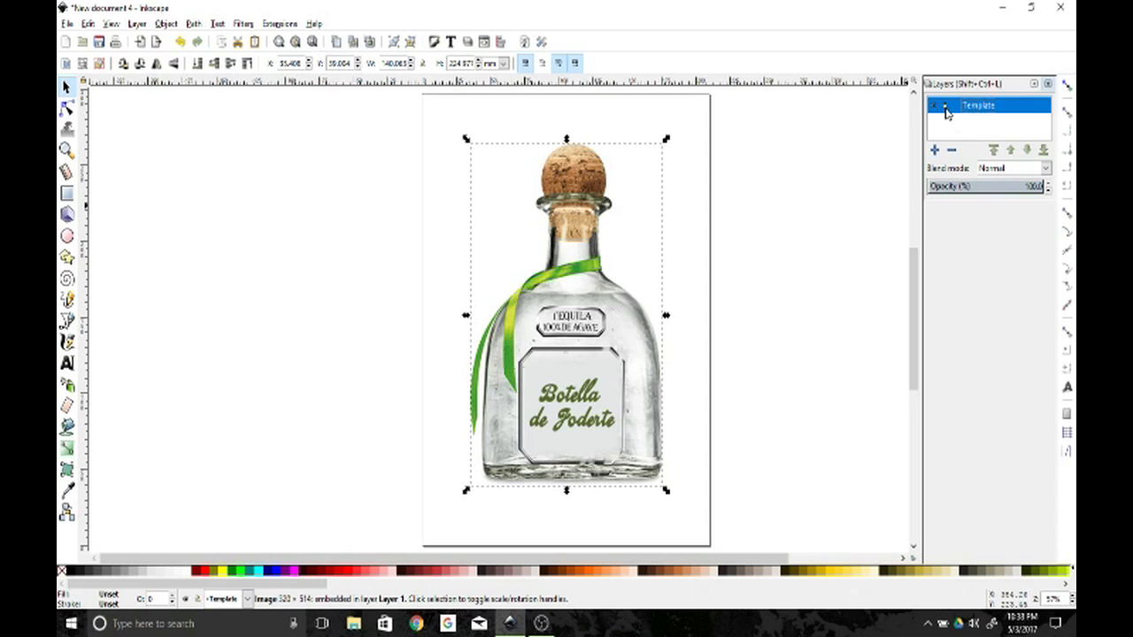
# Step: Deselect the image, lock the Template layer, and try selecting the bottle to test the lock
pyautogui.click(855, 213)
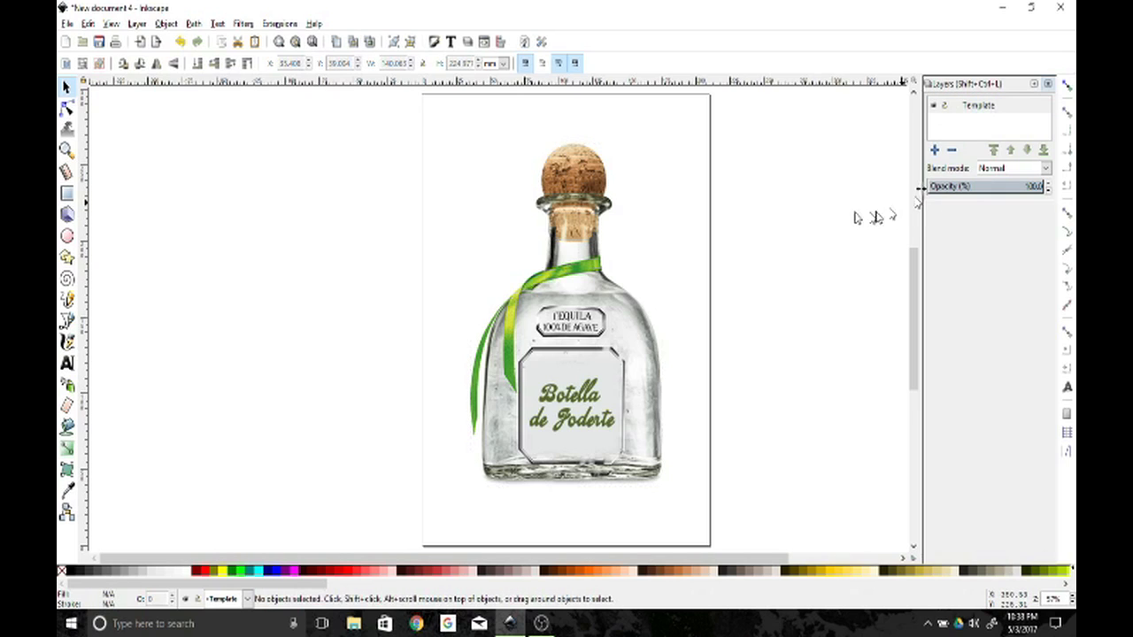
pyautogui.click(945, 109)
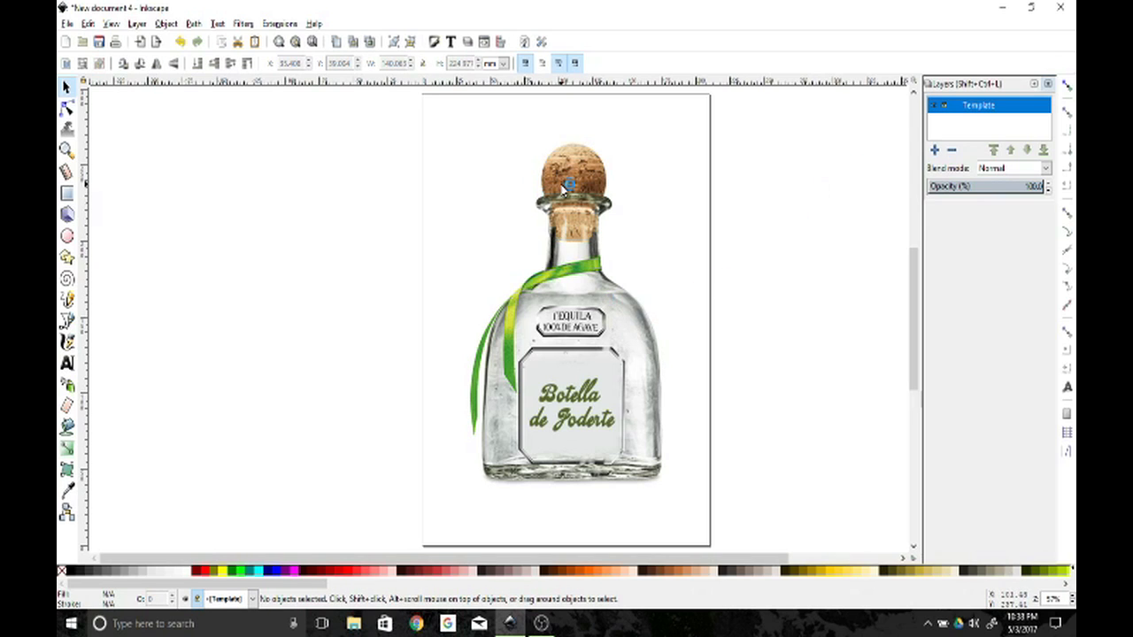
pyautogui.moveTo(515, 249); pyautogui.dragTo(609, 455)
pyautogui.moveTo(612, 276); pyautogui.dragTo(542, 453)
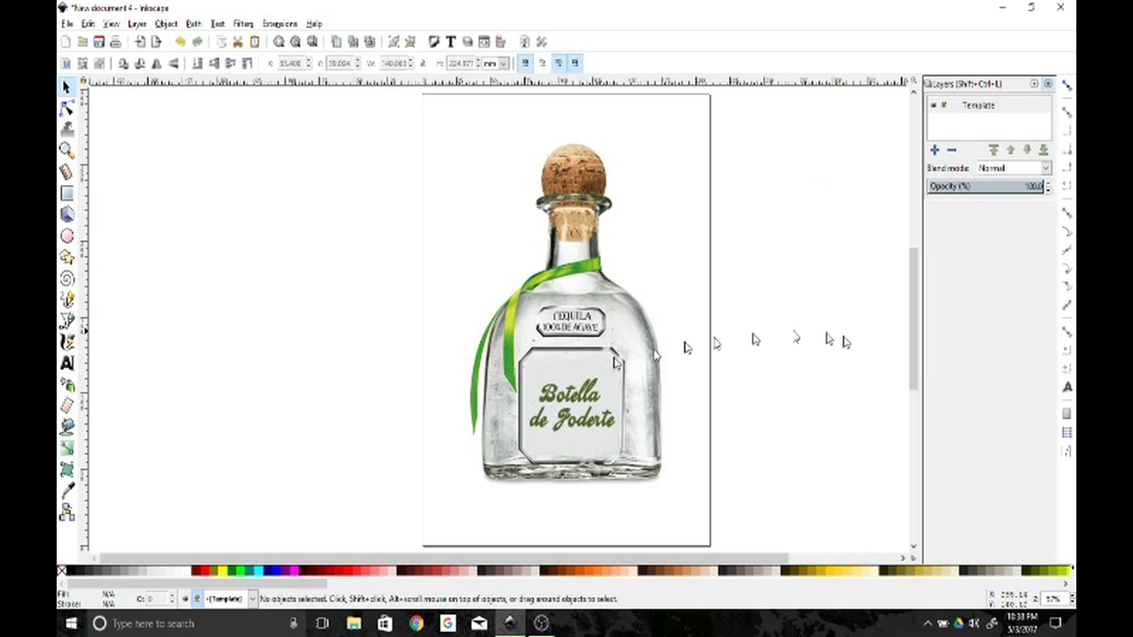
# Step: Toggle the Template layer's visibility off and back on
pyautogui.click(933, 106)
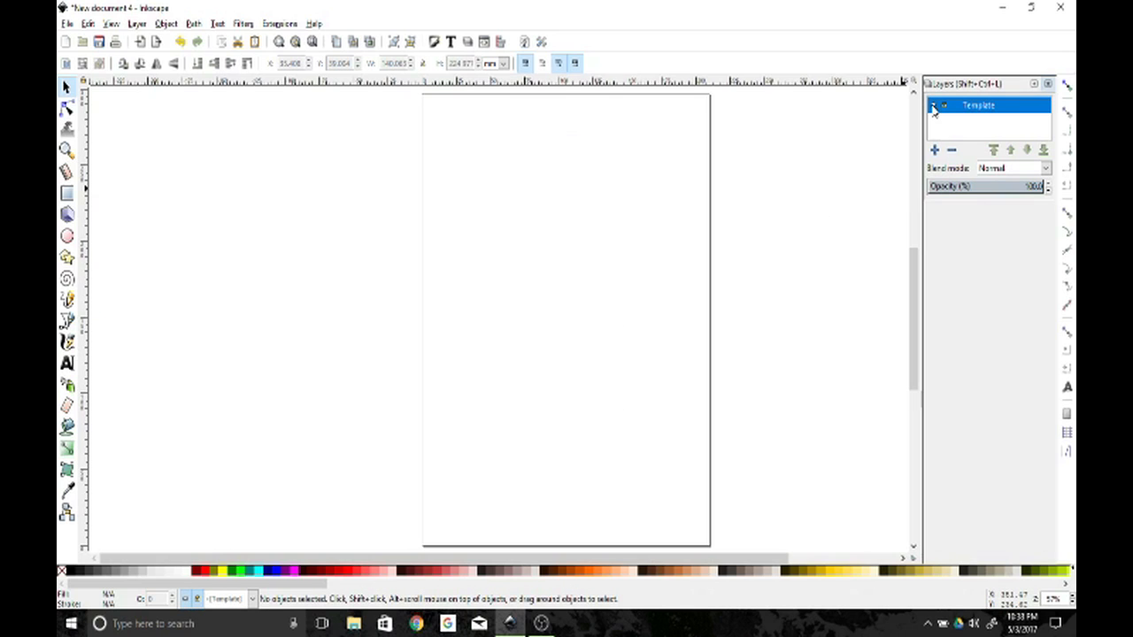
pyautogui.click(933, 106)
pyautogui.click(933, 106)
pyautogui.click(933, 106)
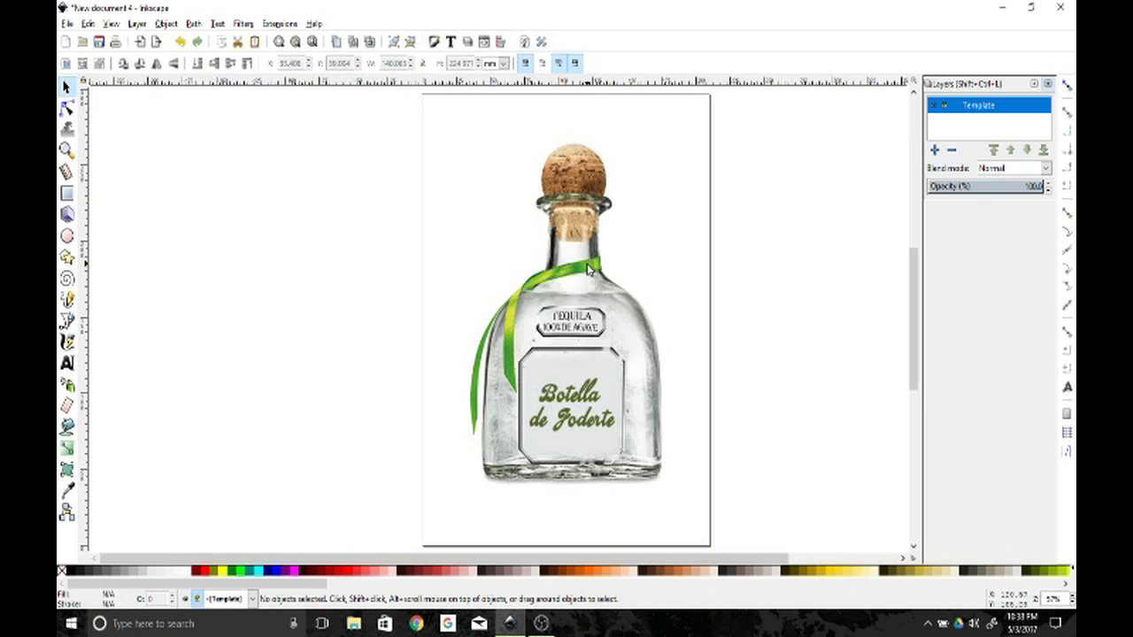
# Step: Add a new layer named Bottle above the Template layer
pyautogui.click(935, 151)
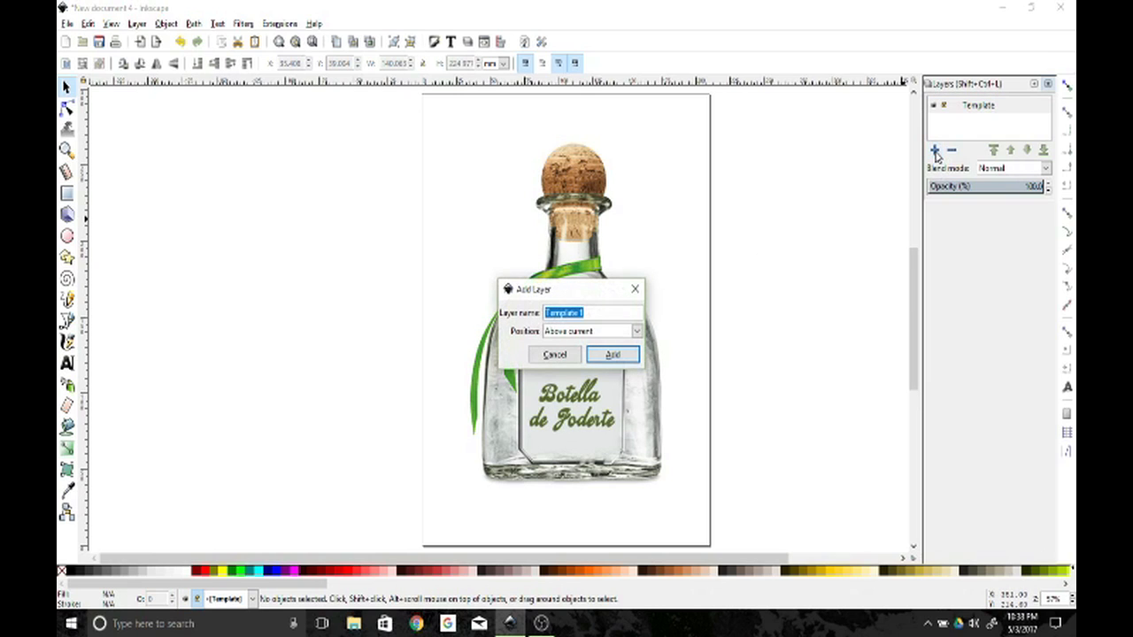
pyautogui.write('Cre')
pyautogui.press('BackSpace')
pyautogui.press('BackSpace')
pyautogui.press('BackSpace')
pyautogui.write('Botella')
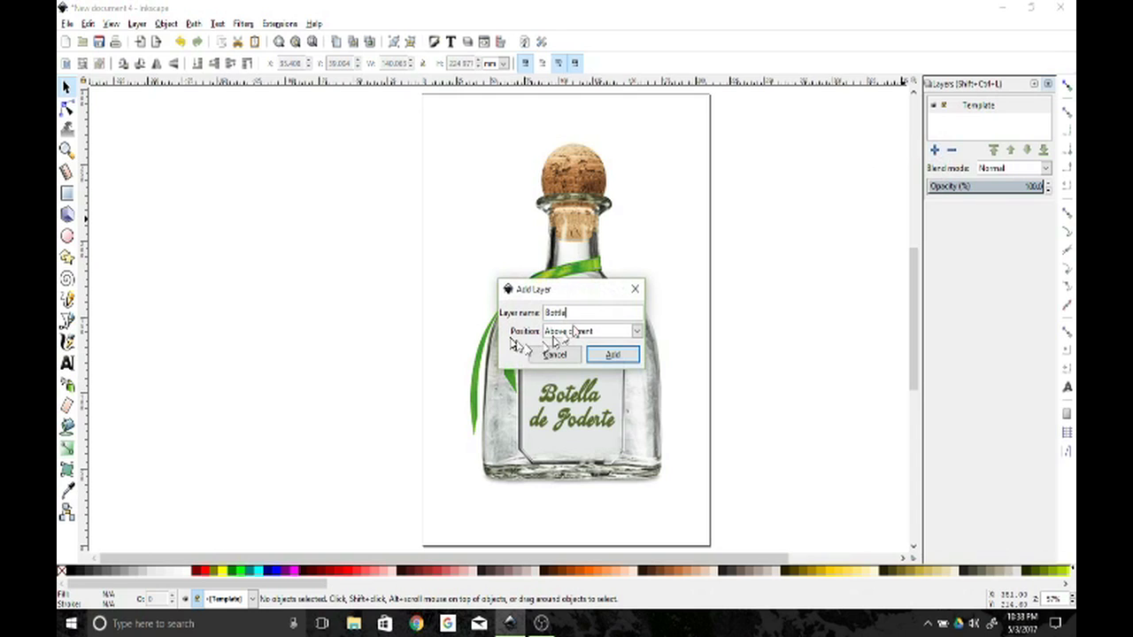
pyautogui.click(612, 354)
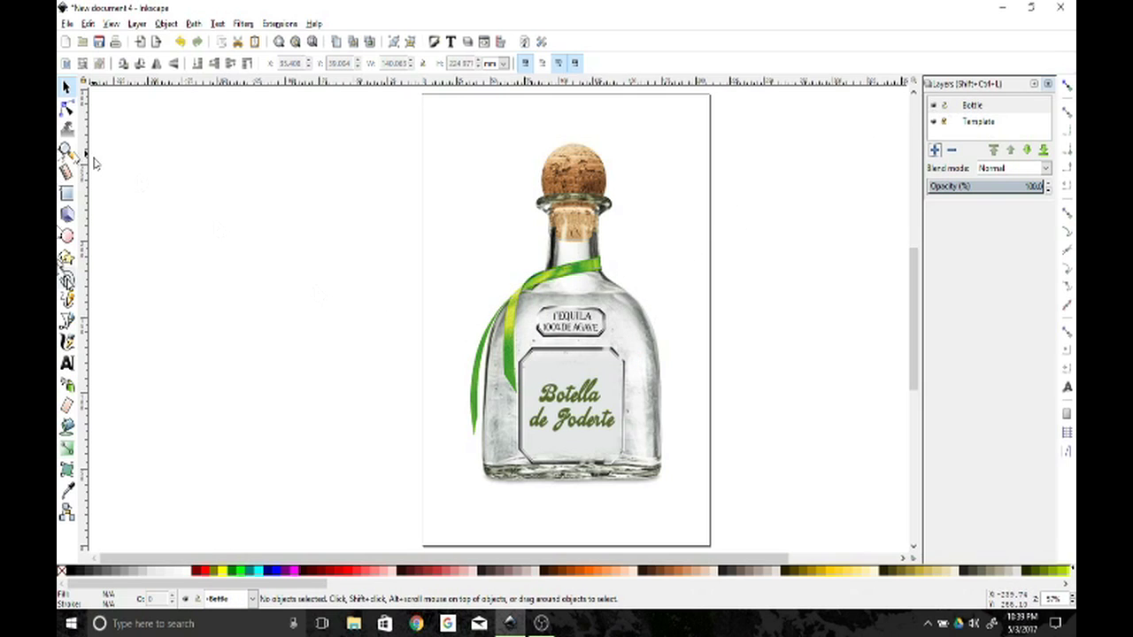
# Step: Draw a test ellipse over the bottle on the Bottle layer and delete it
pyautogui.click(66, 214)
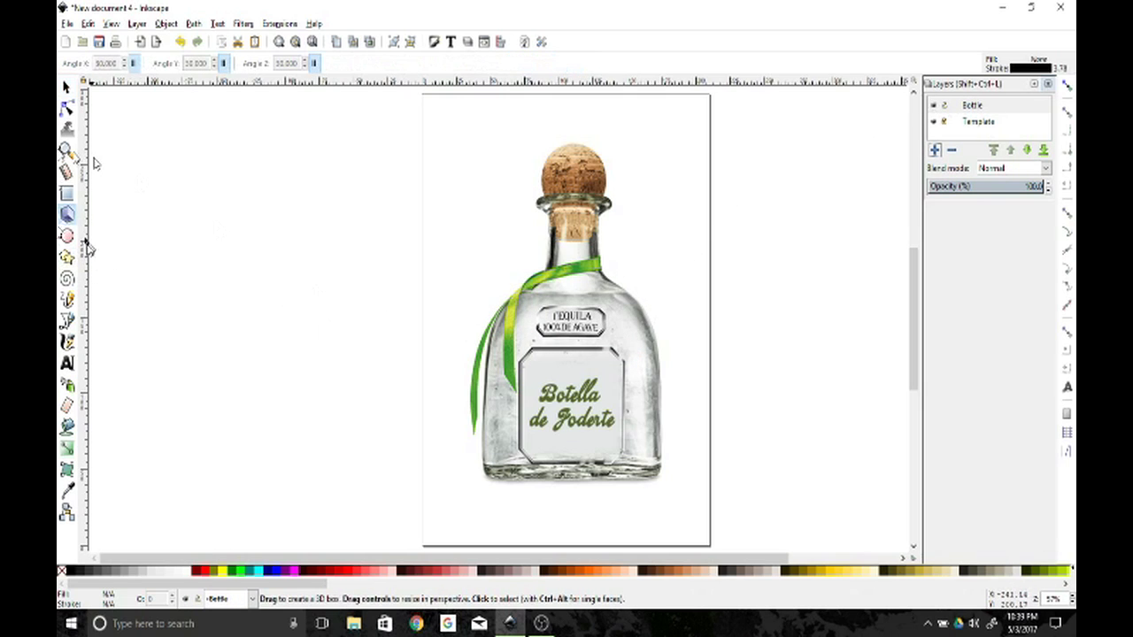
pyautogui.press('e')
pyautogui.moveTo(511, 311); pyautogui.dragTo(593, 382)
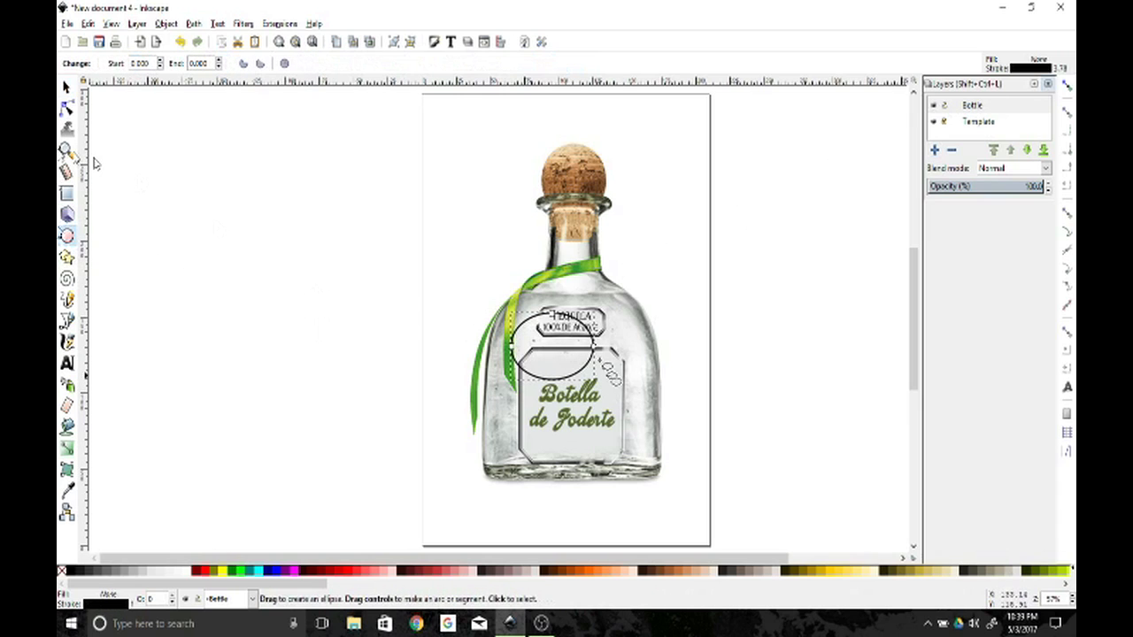
pyautogui.press('Delete')
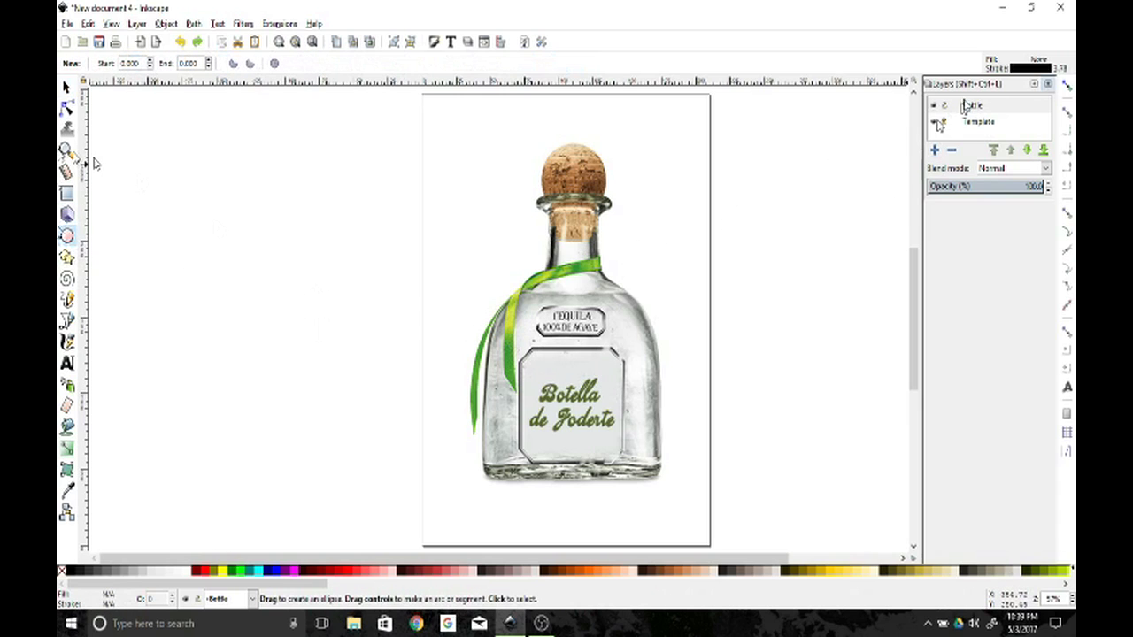
# Step: Fade the Template layer by lowering its opacity to 35.9%
pyautogui.click(977, 121)
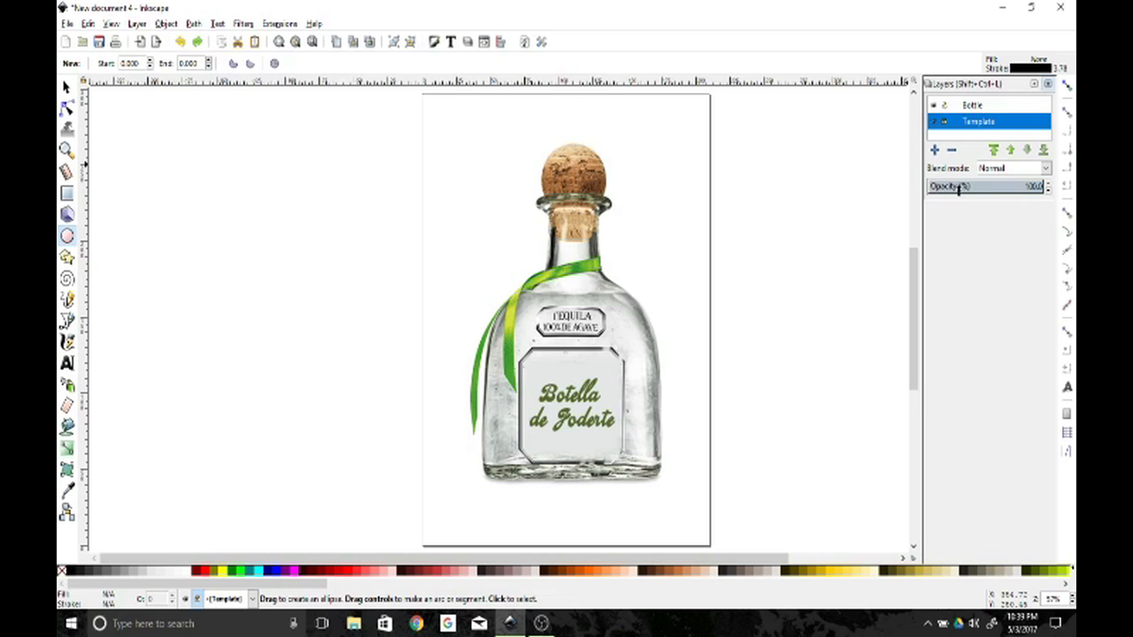
pyautogui.moveTo(947, 186); pyautogui.dragTo(968, 186)
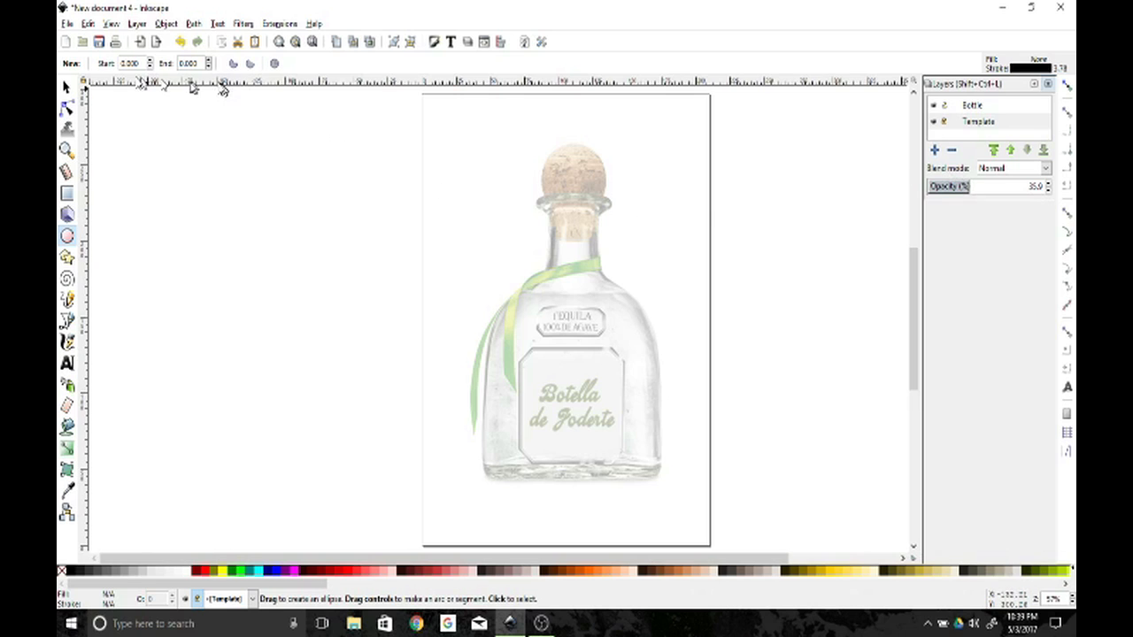
pyautogui.press('s')
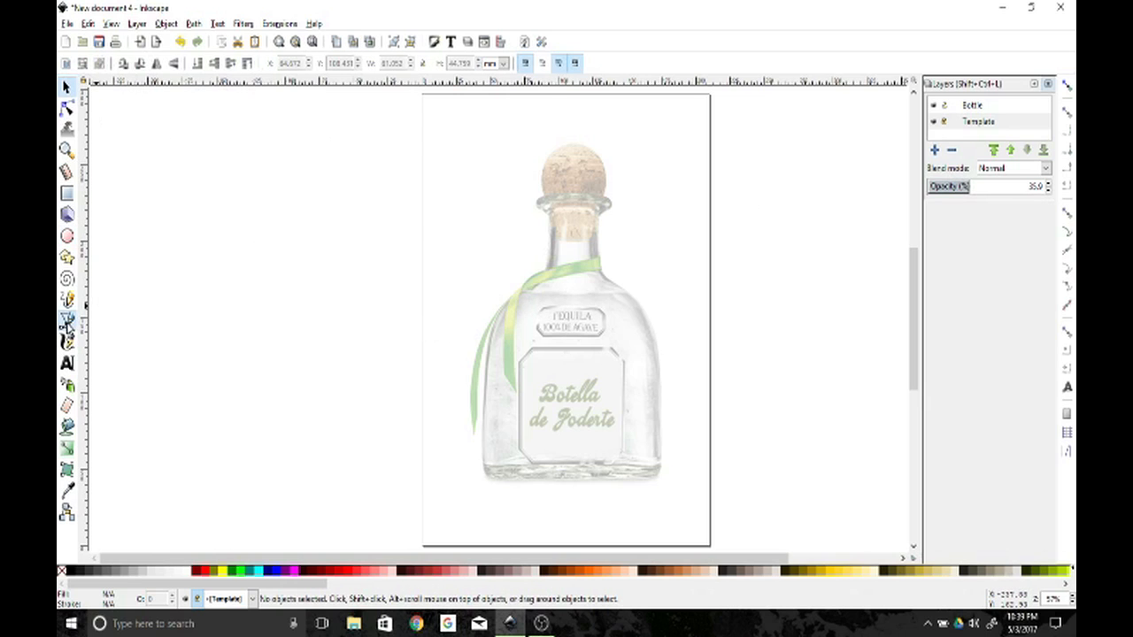
# Step: Make Bottle the current layer and trace the right half of the glass rim down to the neck with straight pen segments
pyautogui.click(66, 321)
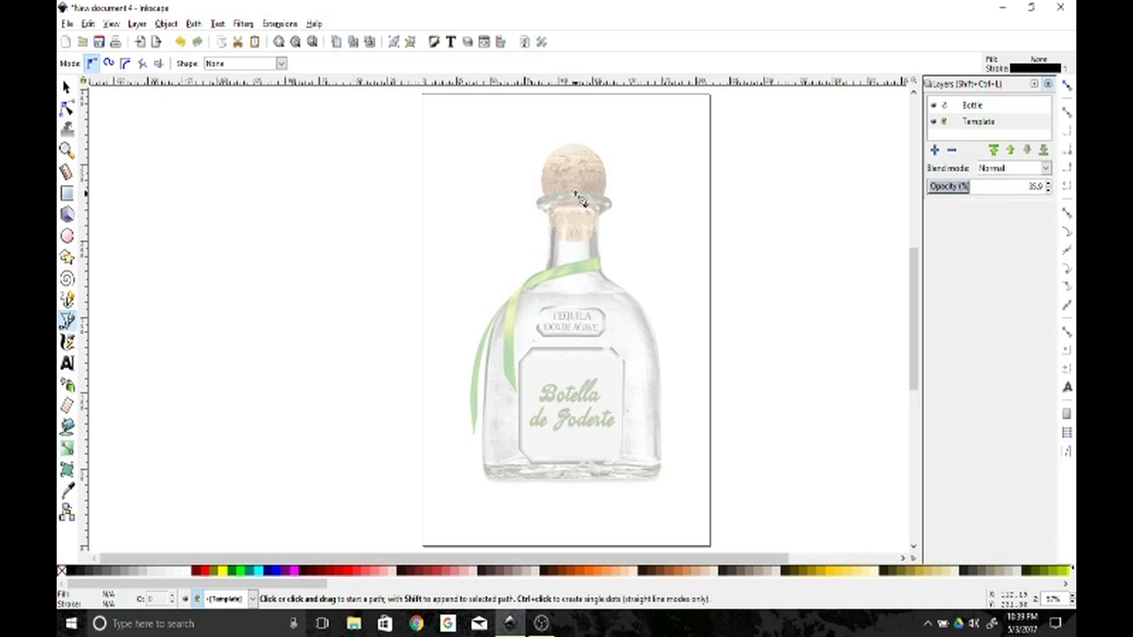
pyautogui.keyDown('ctrl'); pyautogui.scroll(5, 579, 198); pyautogui.keyUp('ctrl')
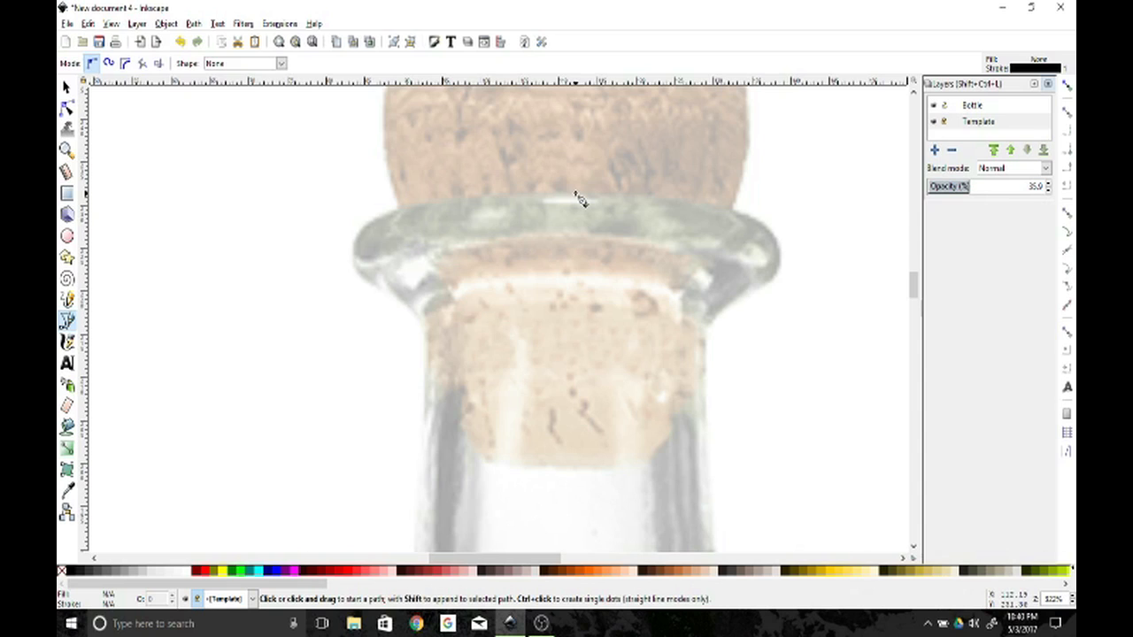
pyautogui.click(576, 201)
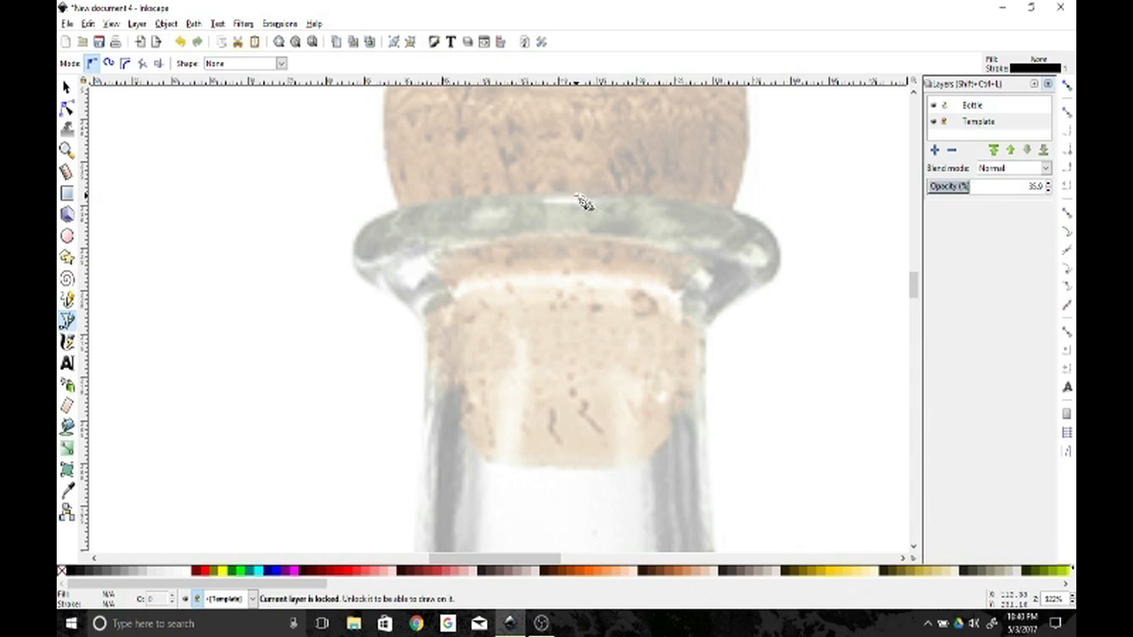
pyautogui.click(984, 107)
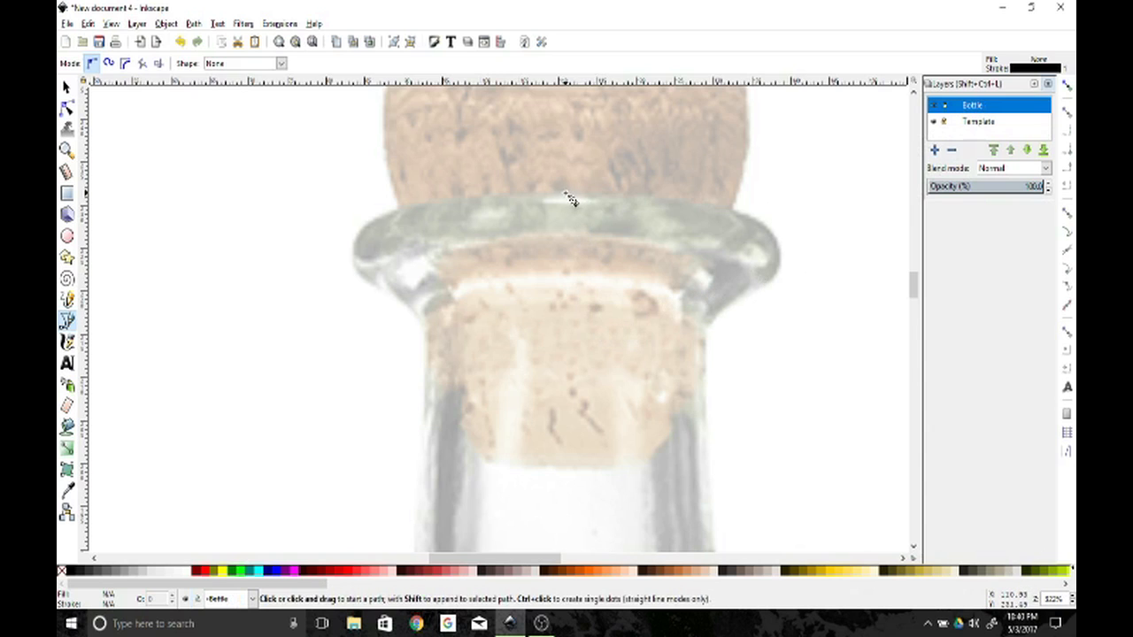
pyautogui.click(569, 196)
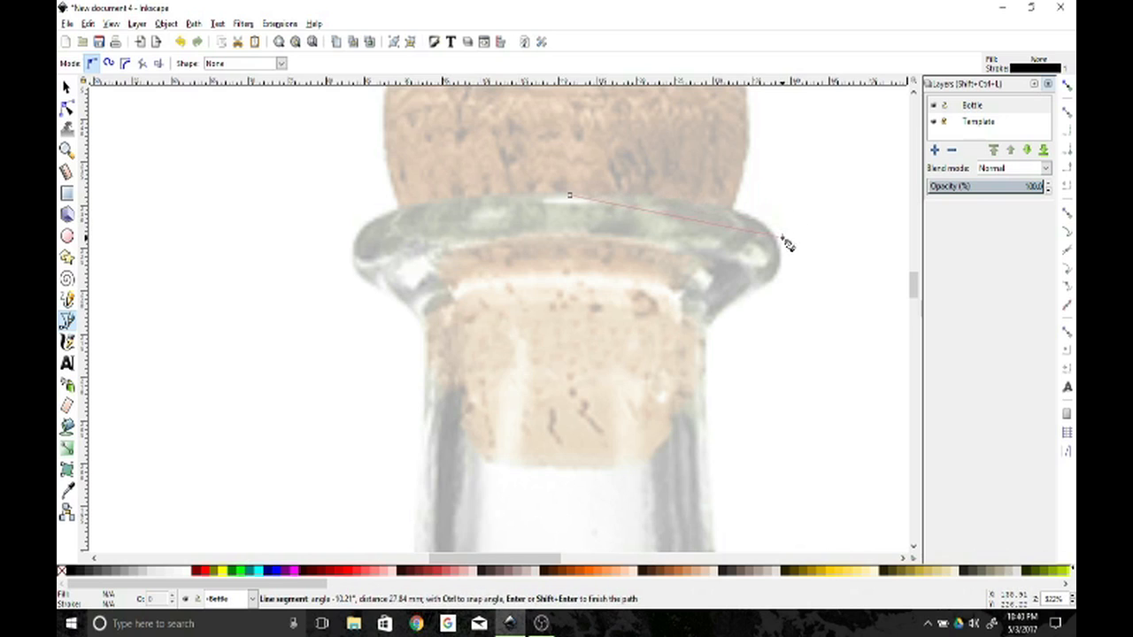
pyautogui.click(731, 210)
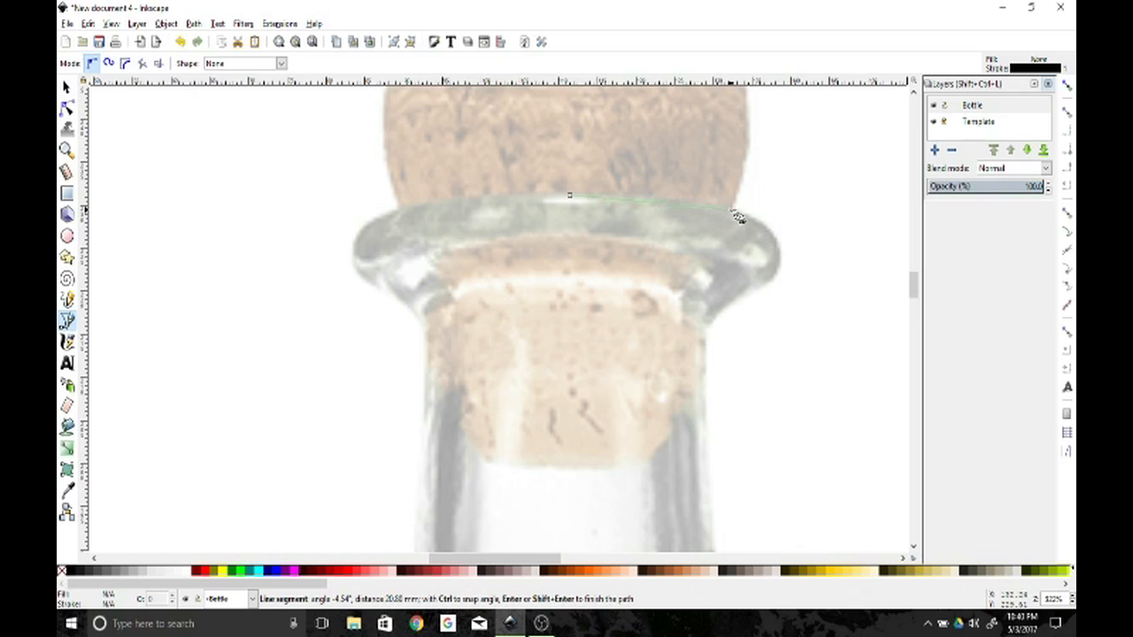
pyautogui.click(754, 284)
pyautogui.click(709, 333)
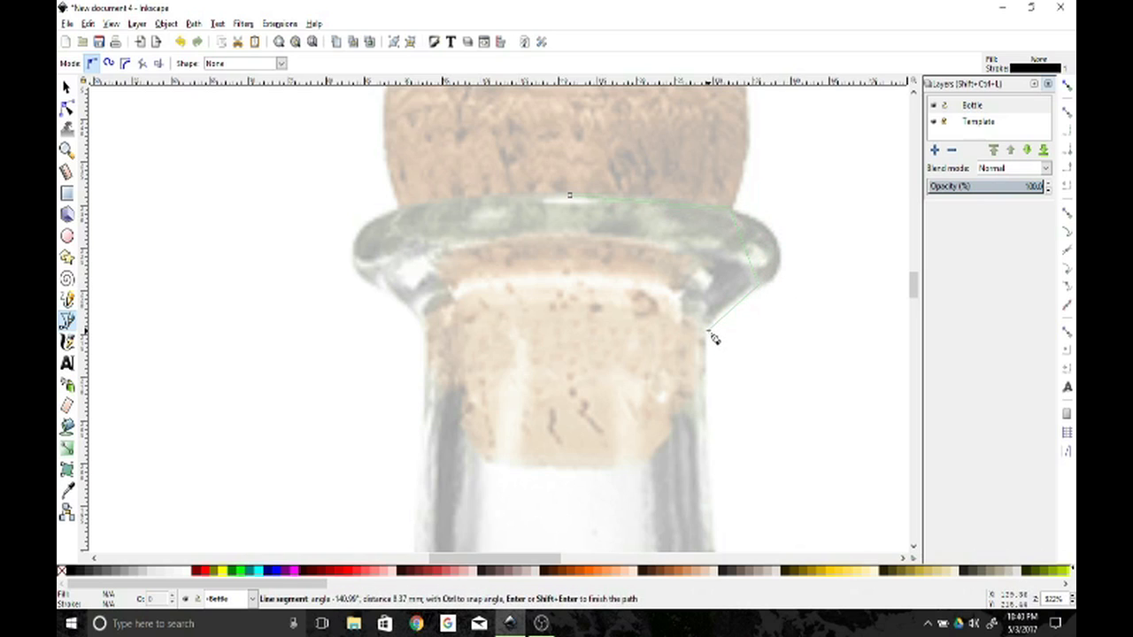
# Step: Continue the path down the right side of the neck, shoulder and body, finishing it at the middle of the bottle's base
pyautogui.keyDown('ctrl'); pyautogui.scroll(-3, 713, 339); pyautogui.keyUp('ctrl')
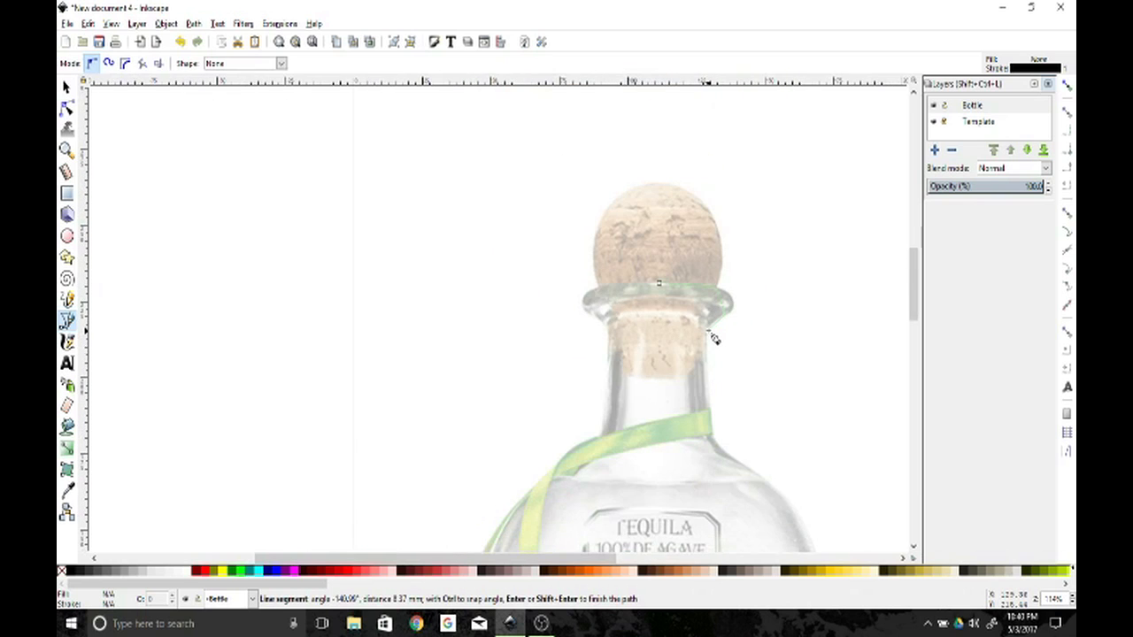
pyautogui.click(715, 440)
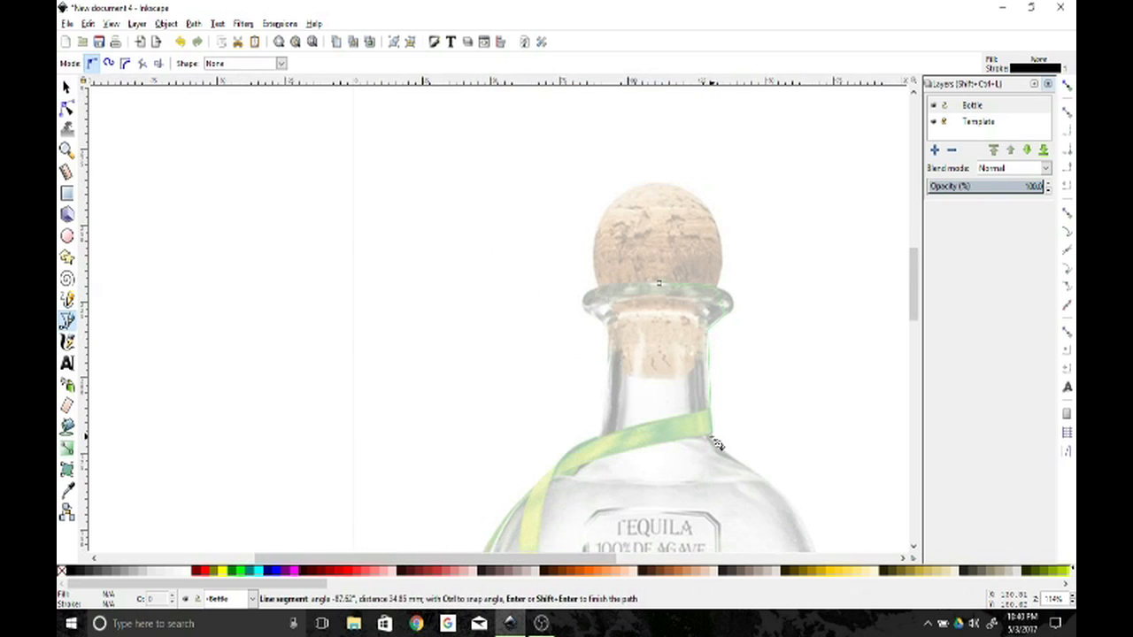
pyautogui.press('space')
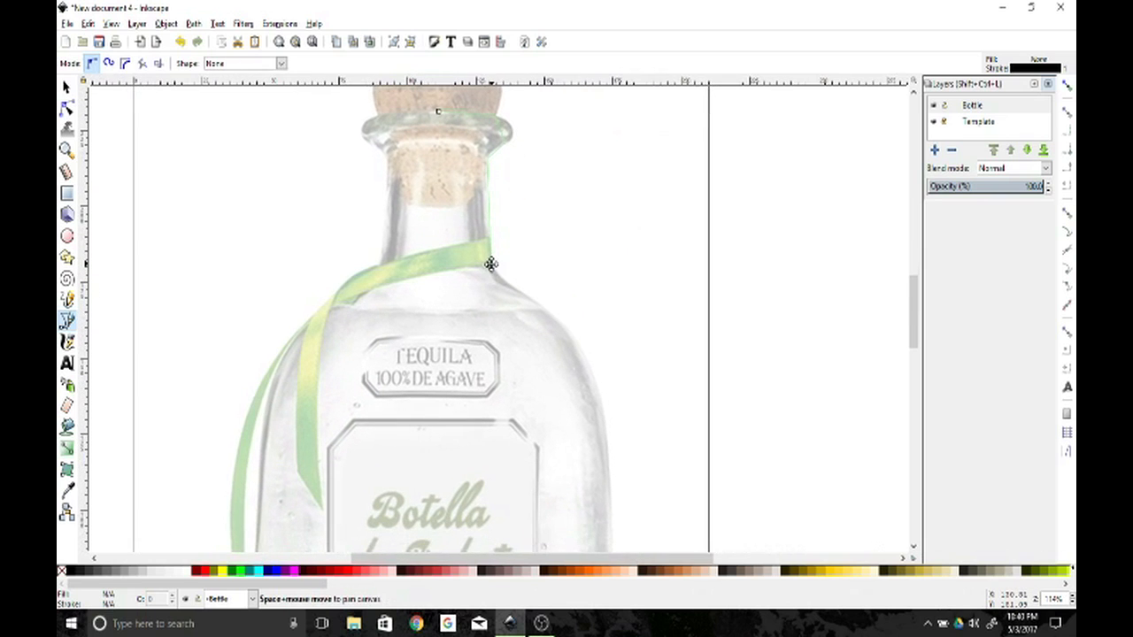
pyautogui.click(492, 266)
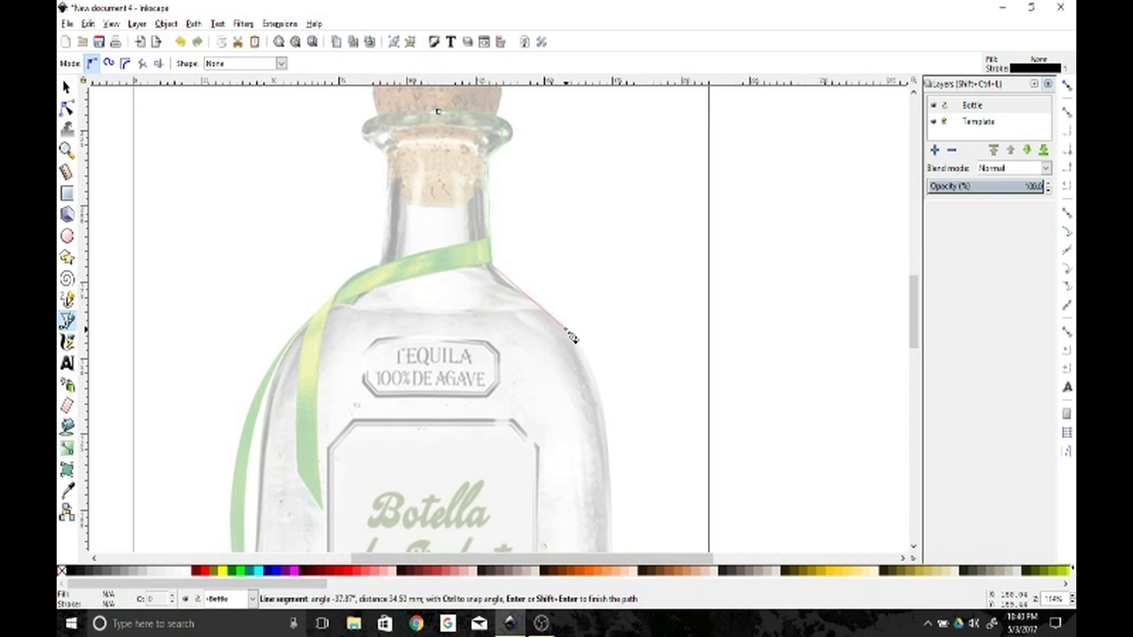
pyautogui.scroll(-2, 571, 336)
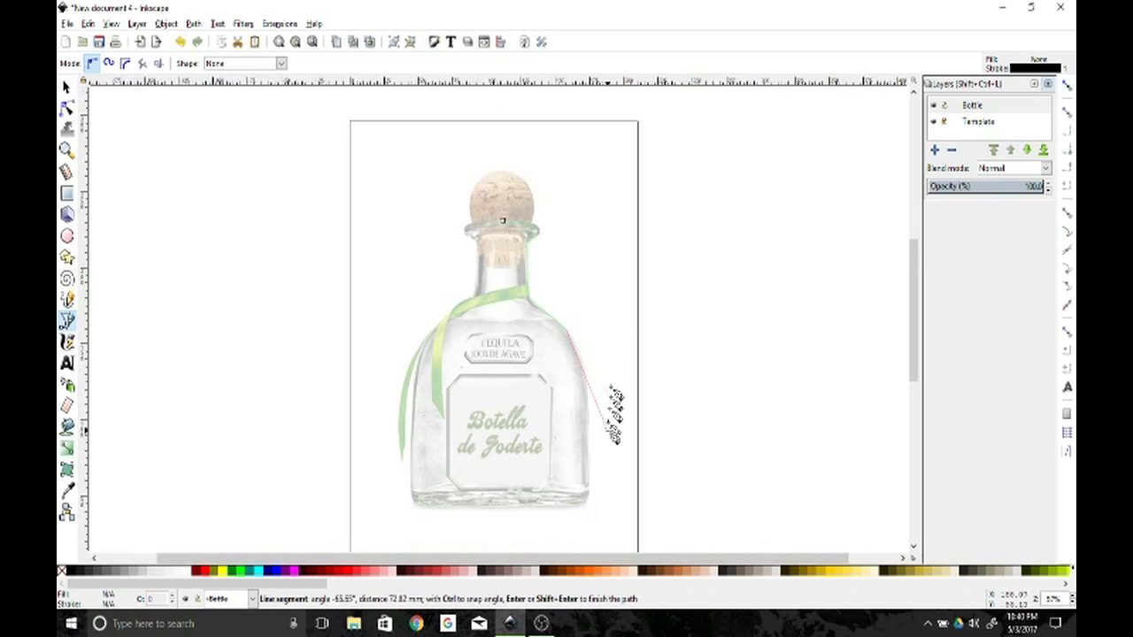
pyautogui.click(590, 489)
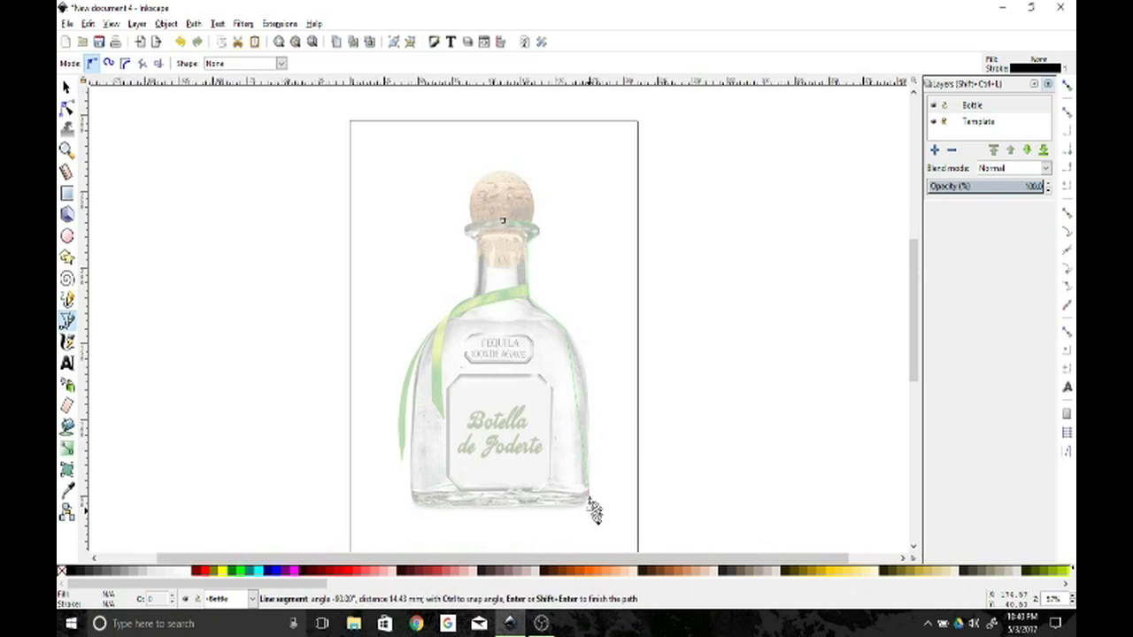
pyautogui.click(507, 508)
pyautogui.press('Return')
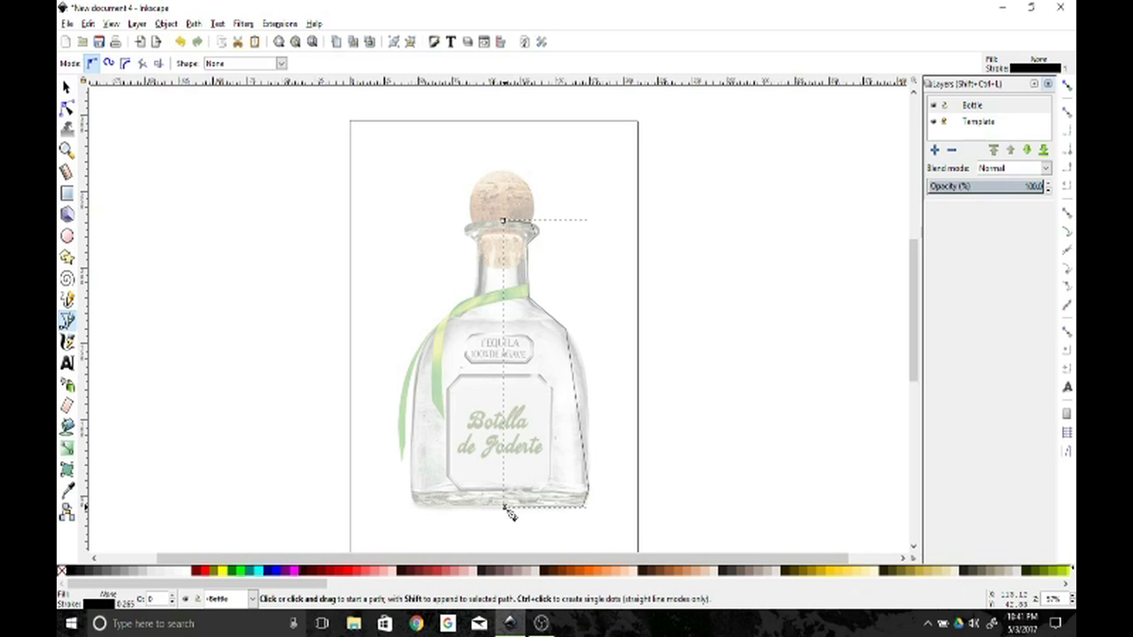
# Step: Bend the path's straight rim and neck segments to follow the glass edge in the template photo
pyautogui.click(69, 108)
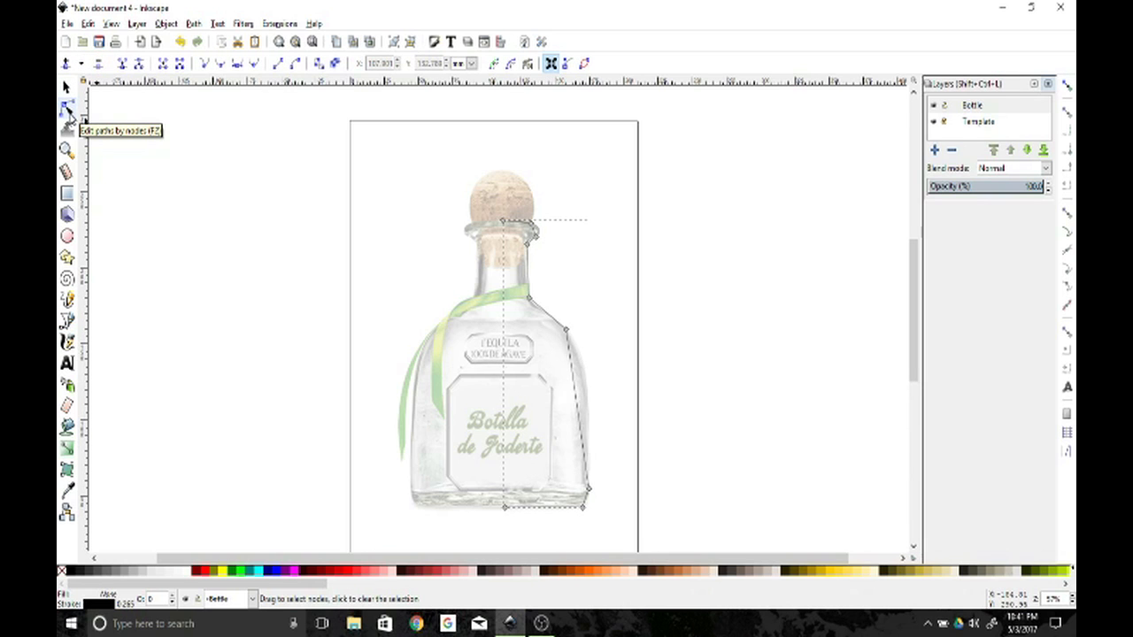
pyautogui.scroll(6, 531, 236)
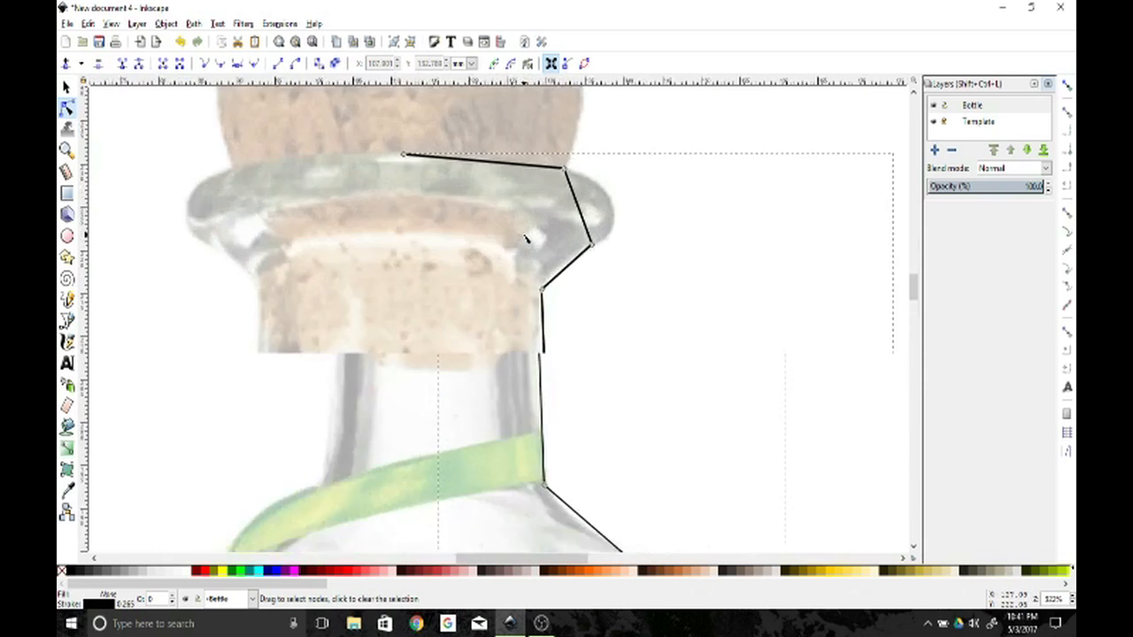
pyautogui.scroll(1, 525, 239)
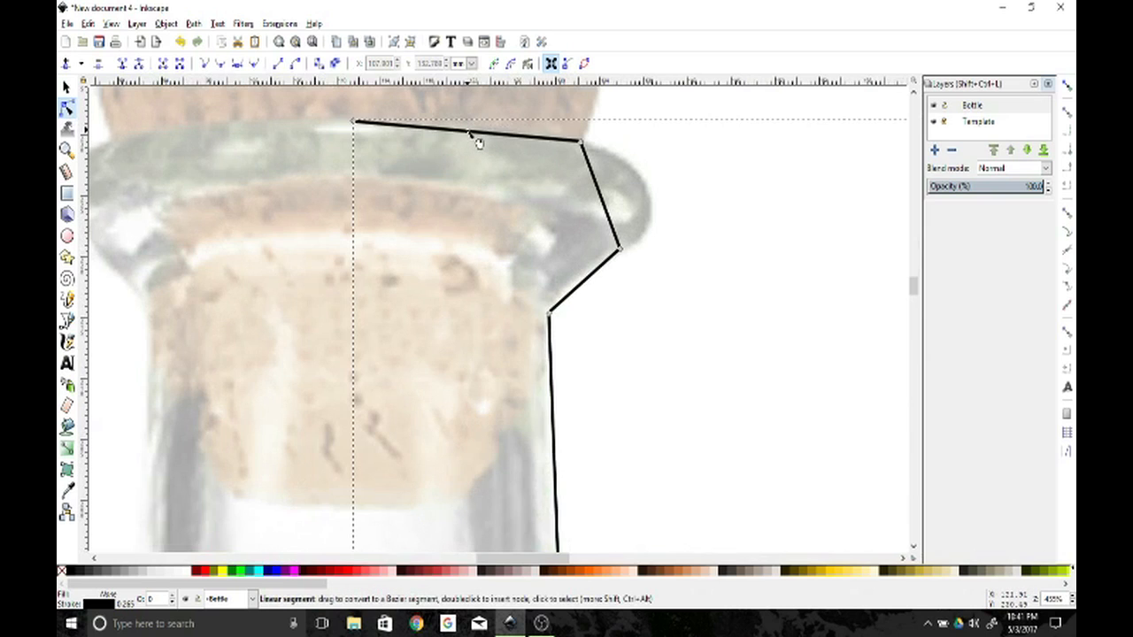
pyautogui.moveTo(478, 141); pyautogui.dragTo(475, 130)
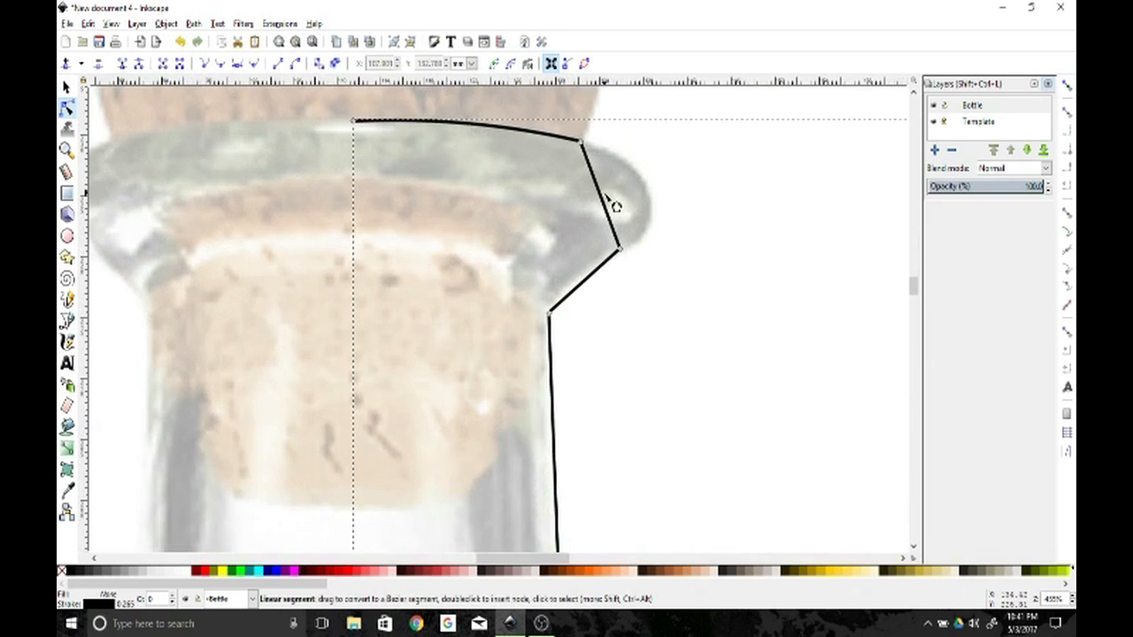
pyautogui.moveTo(609, 207); pyautogui.dragTo(663, 207)
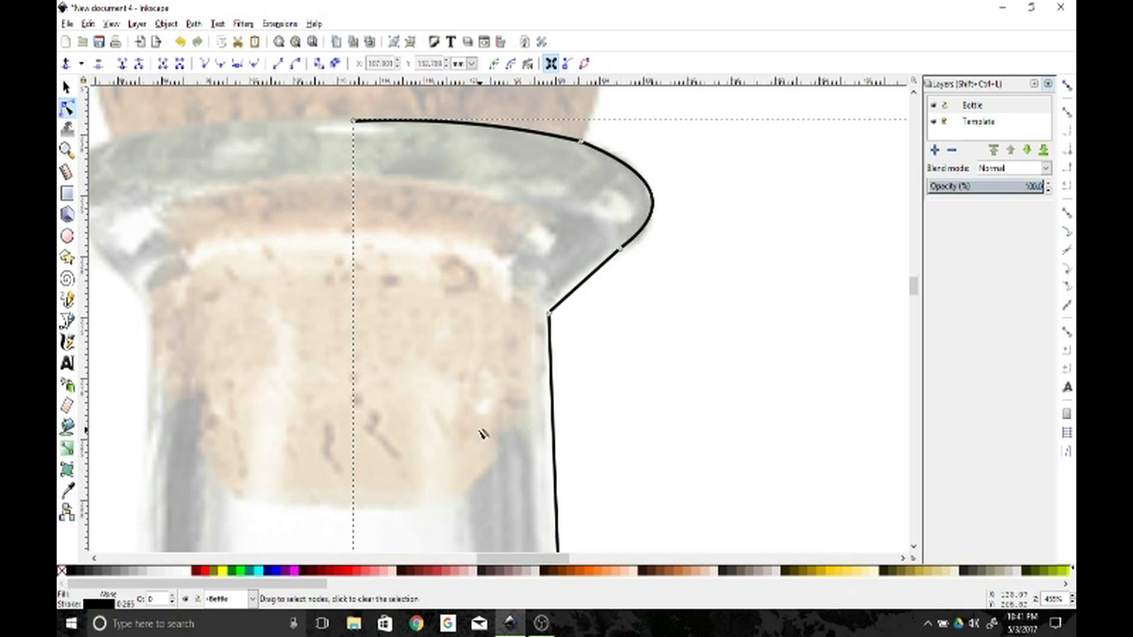
pyautogui.press('space')
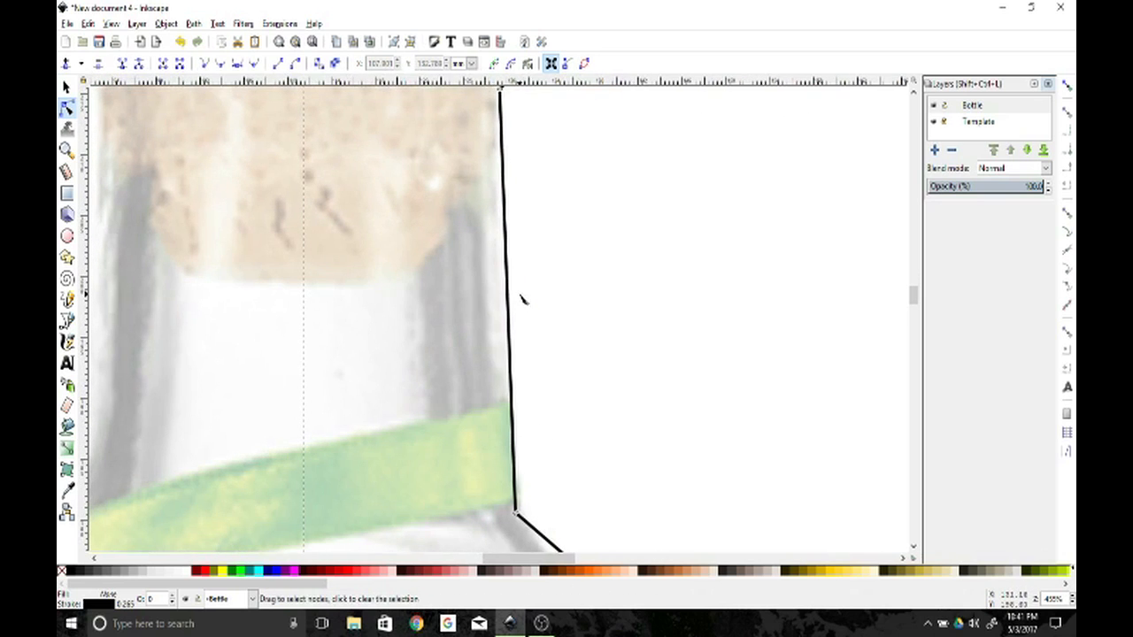
pyautogui.moveTo(509, 290); pyautogui.dragTo(503, 291)
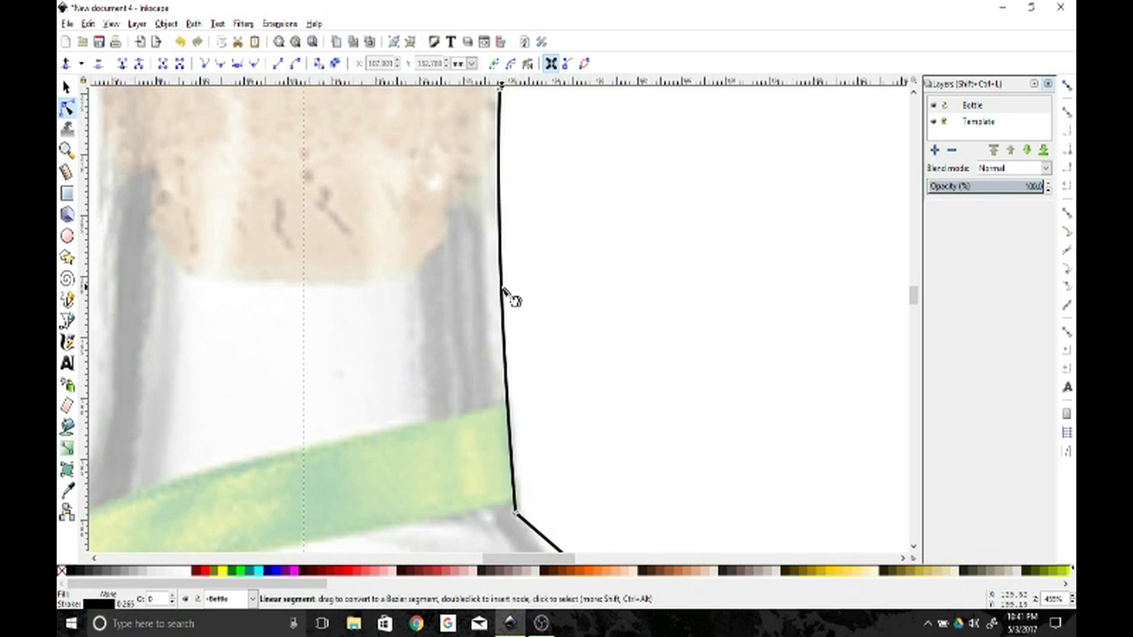
# Step: Reshape the right shoulder by repositioning its end nodes and bending the segment between them to match the bottle's contour
pyautogui.scroll(-1, 435, 341)
pyautogui.scroll(-1, 435, 342)
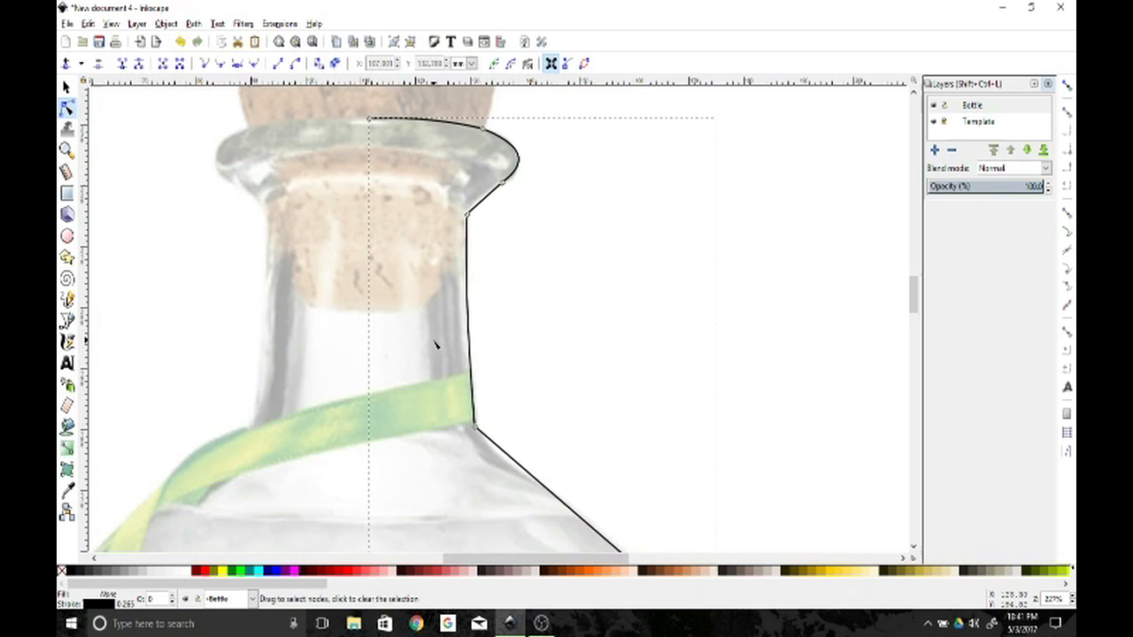
pyautogui.press('space')
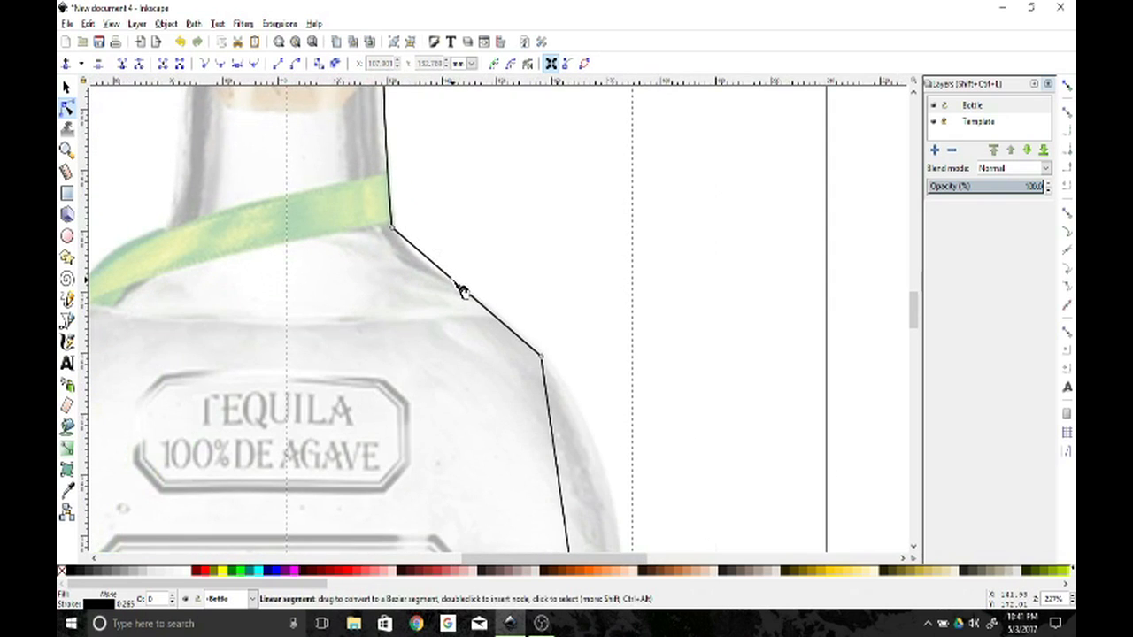
pyautogui.moveTo(458, 286); pyautogui.dragTo(469, 293)
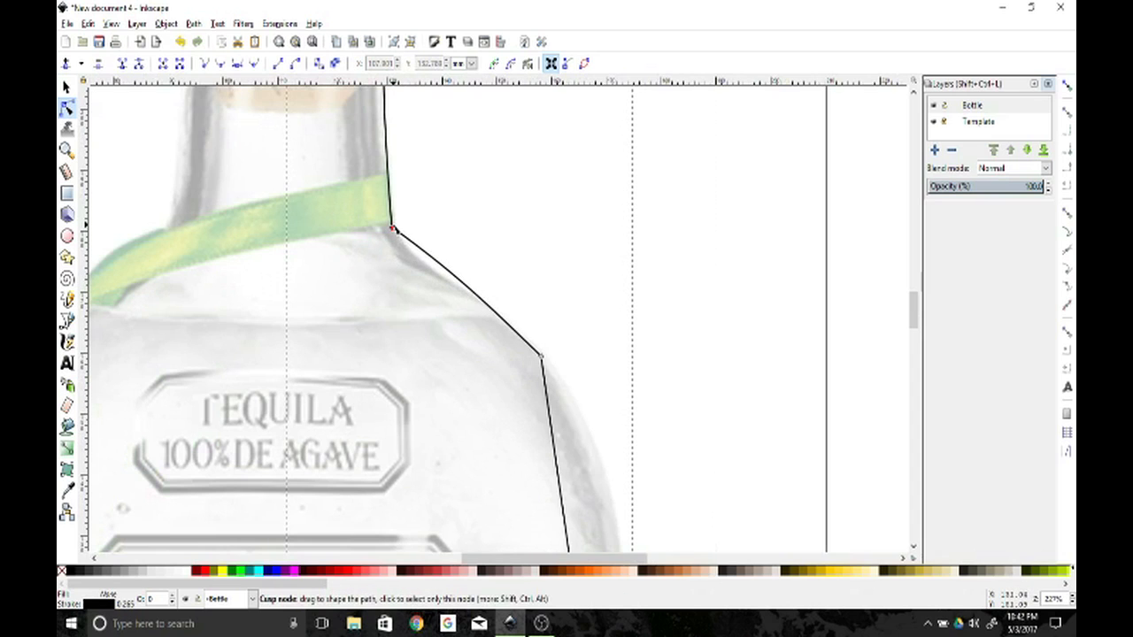
pyautogui.moveTo(394, 233); pyautogui.dragTo(400, 245)
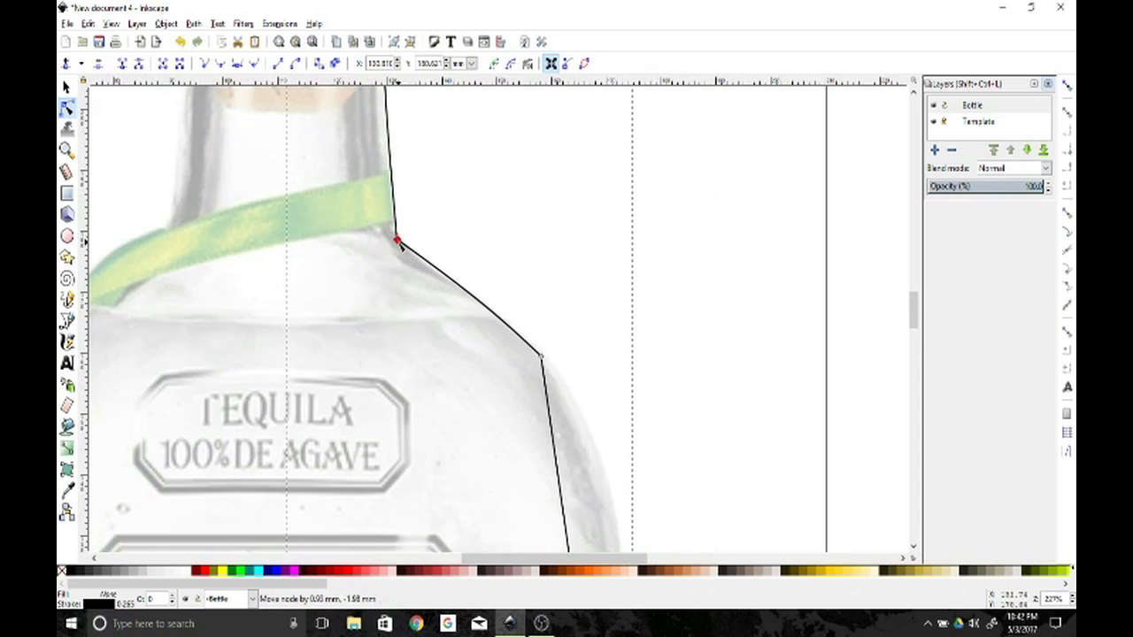
pyautogui.moveTo(541, 356); pyautogui.dragTo(580, 415)
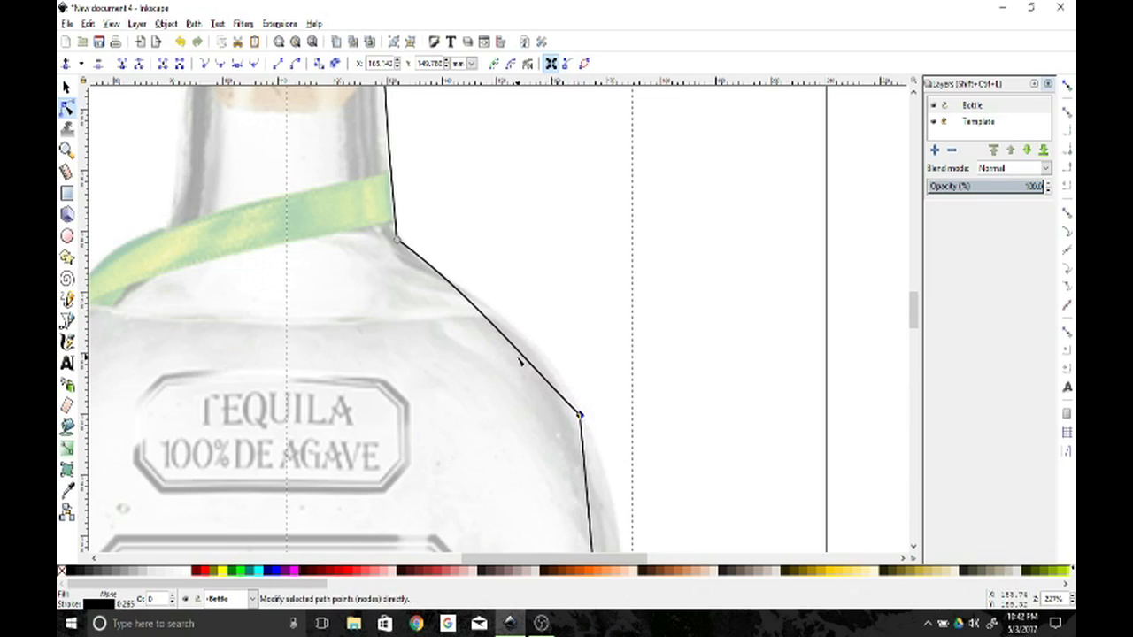
pyautogui.moveTo(531, 362)
pyautogui.mouseDown()
pyautogui.moveTo(545, 358)
pyautogui.moveTo(522, 344)
pyautogui.moveTo(539, 359)
pyautogui.mouseUp()
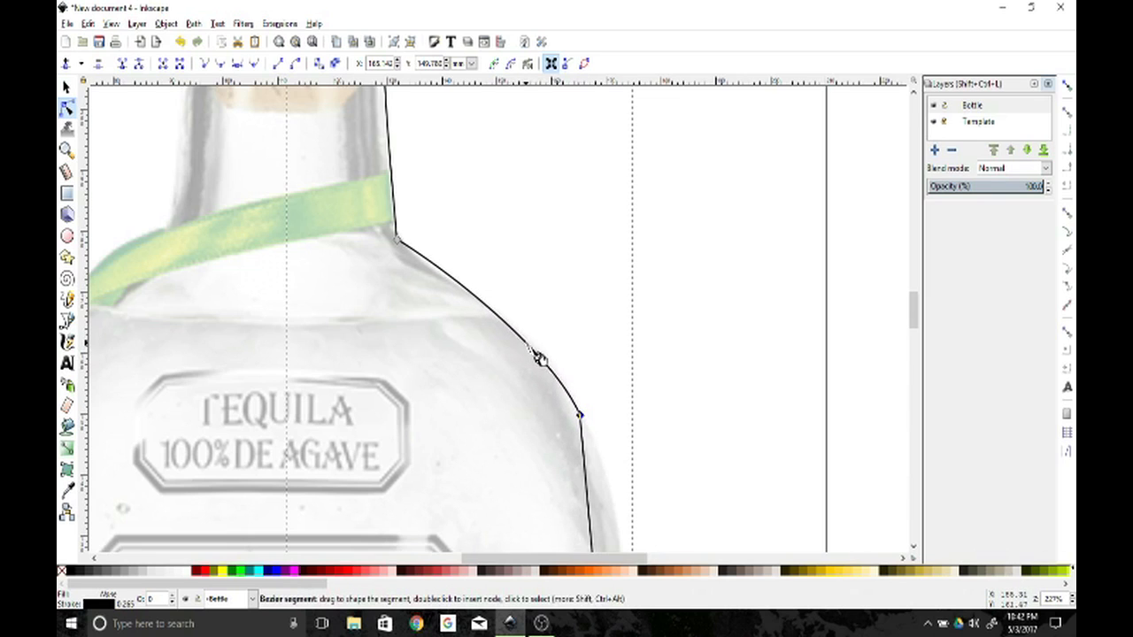
pyautogui.moveTo(398, 243); pyautogui.dragTo(395, 240)
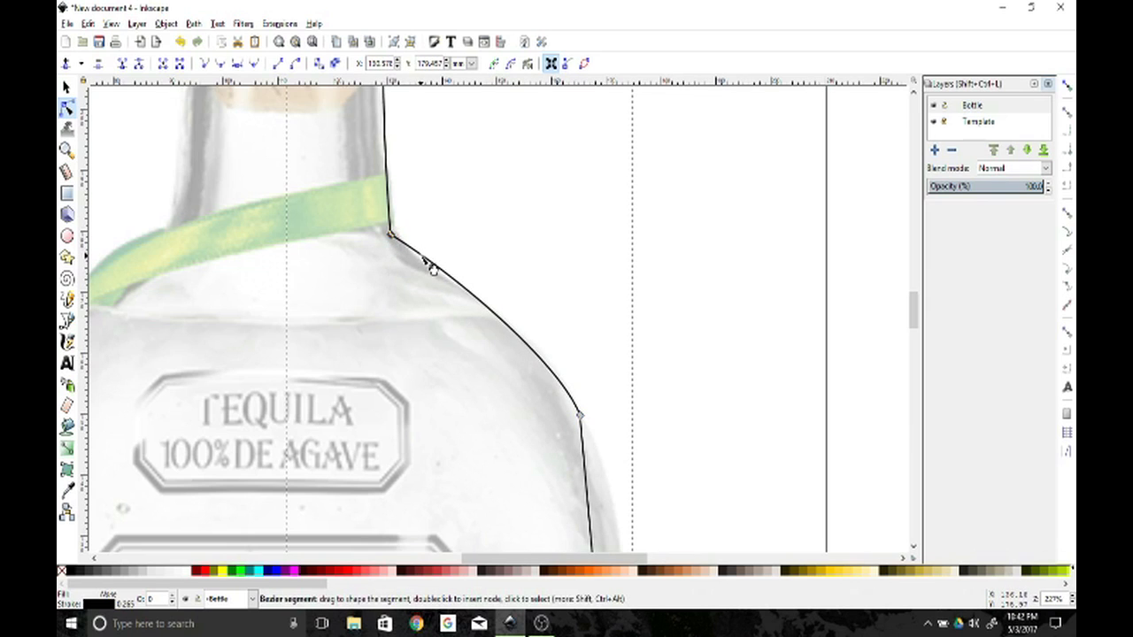
pyautogui.moveTo(432, 269); pyautogui.dragTo(433, 274)
# Step: Bend the long side segment outward to the bottle's right edge and make the shoulder node smooth
pyautogui.press('space')
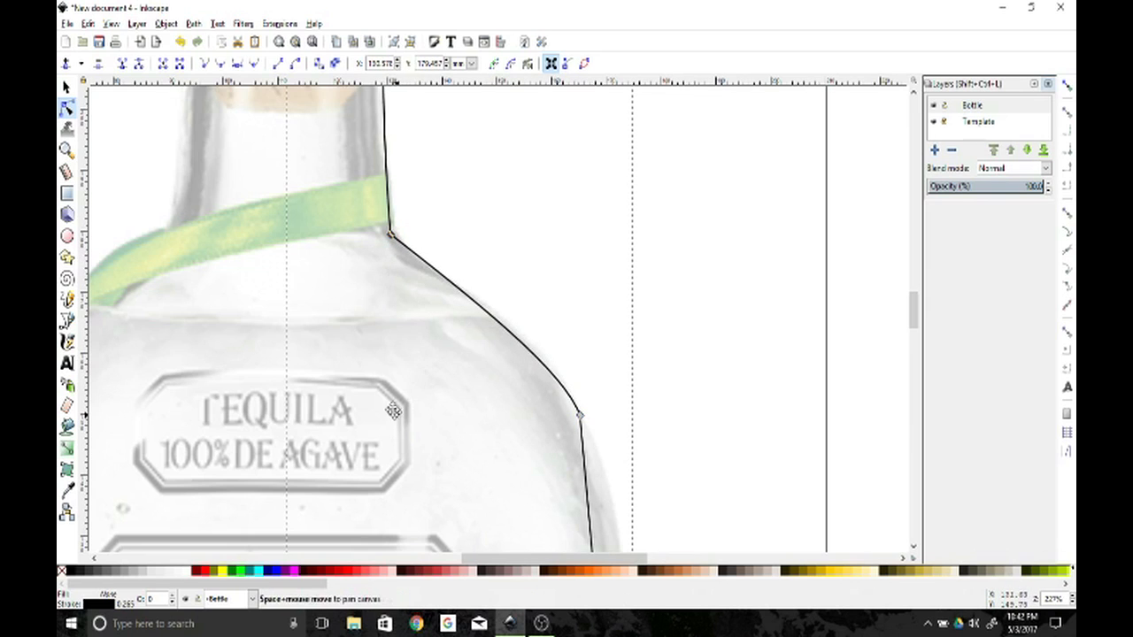
pyautogui.moveTo(486, 315)
pyautogui.mouseDown()
pyautogui.moveTo(514, 313)
pyautogui.moveTo(502, 304)
pyautogui.mouseUp()
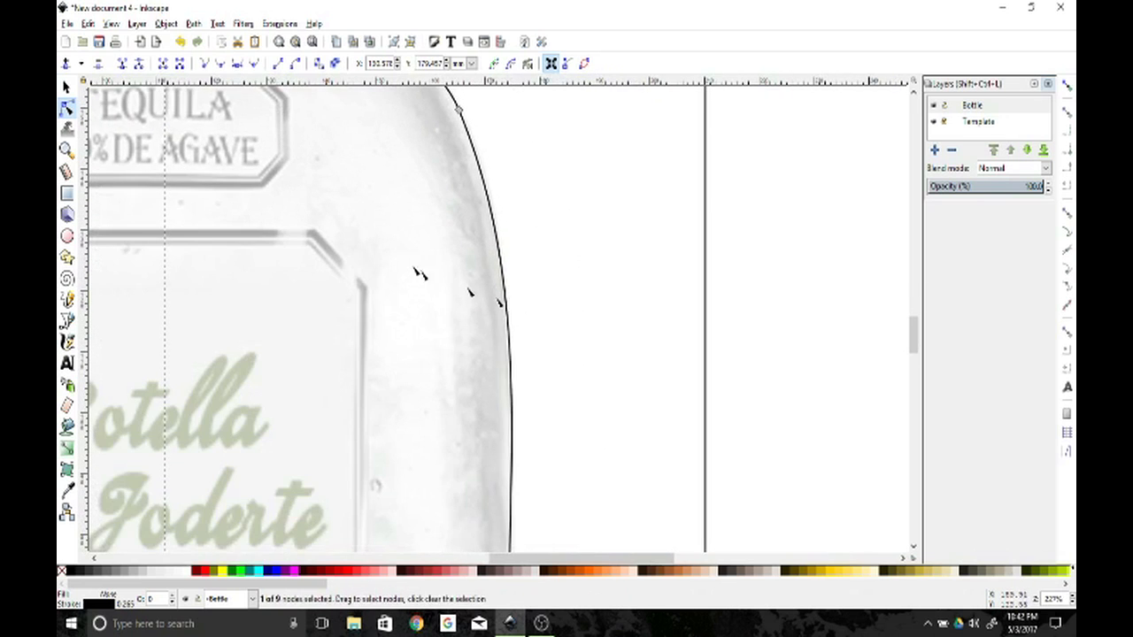
pyautogui.press('space')
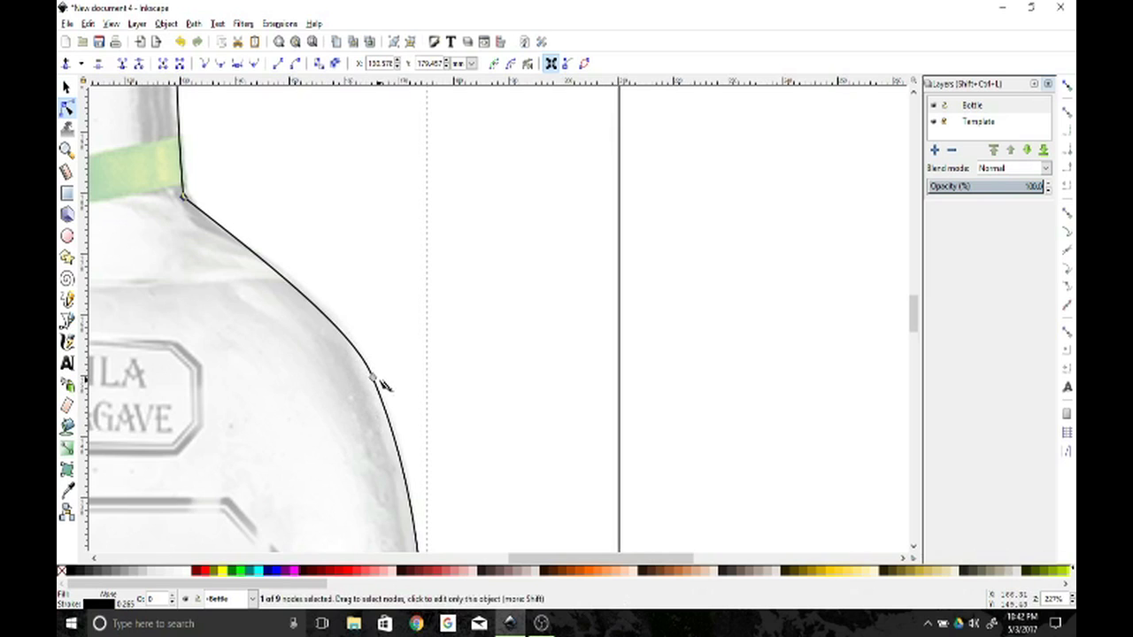
pyautogui.click(372, 378)
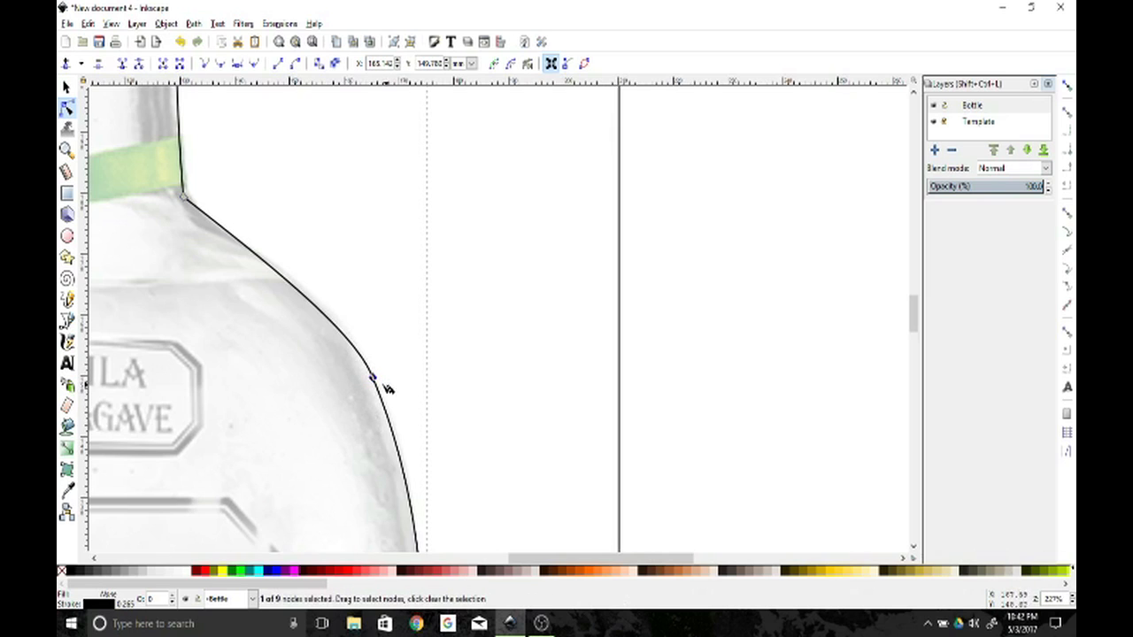
pyautogui.click(221, 67)
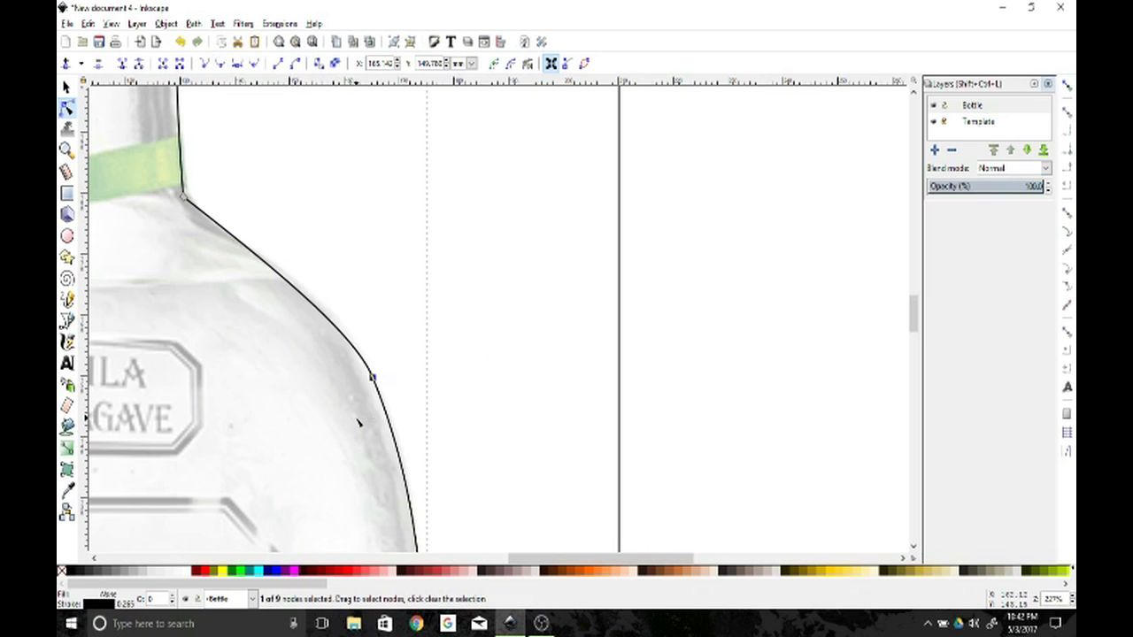
pyautogui.moveTo(360, 417); pyautogui.dragTo(304, 269)
pyautogui.moveTo(351, 315); pyautogui.dragTo(328, 341)
pyautogui.scroll(-3, 321, 357)
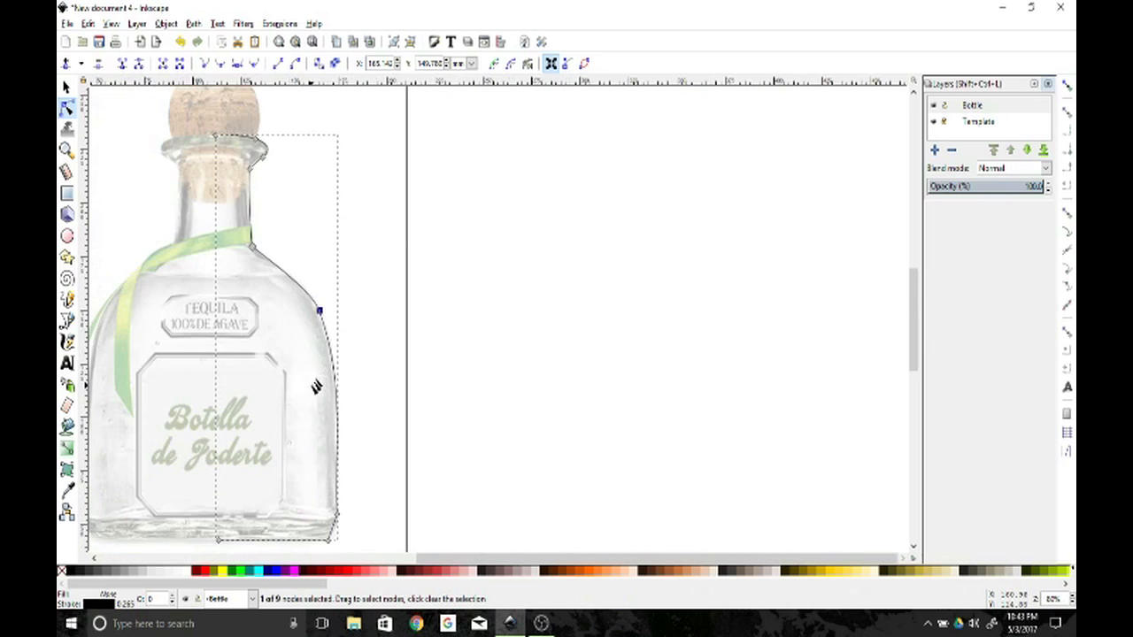
pyautogui.scroll(-4, 316, 386)
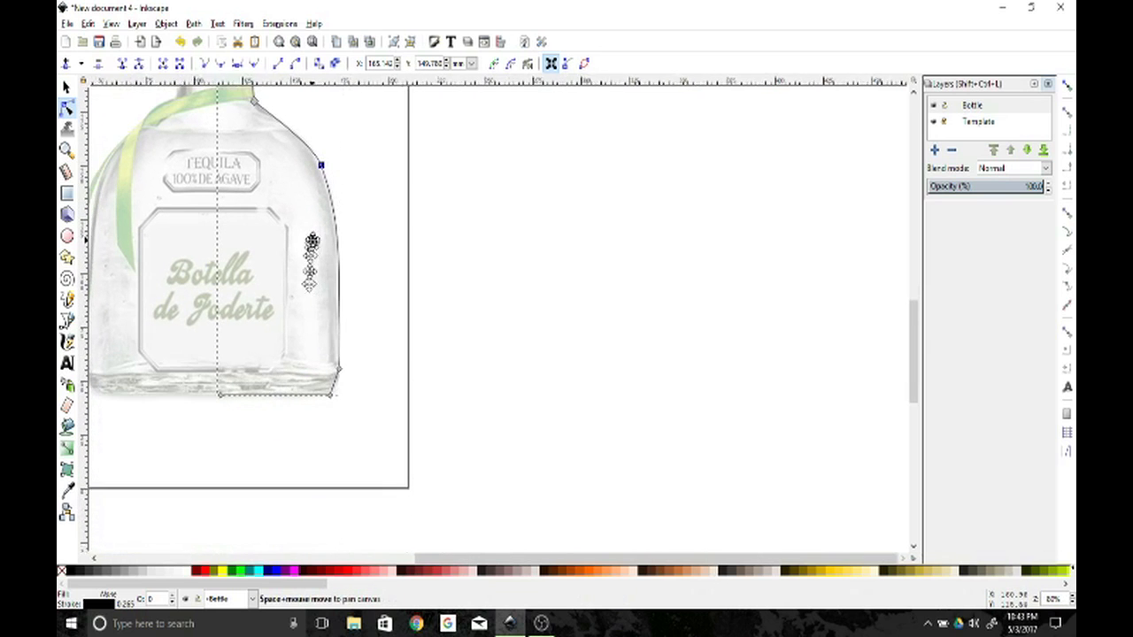
# Step: Round the bottle outline's lower right corner by making the node at the foot of the side smooth
pyautogui.click(339, 369)
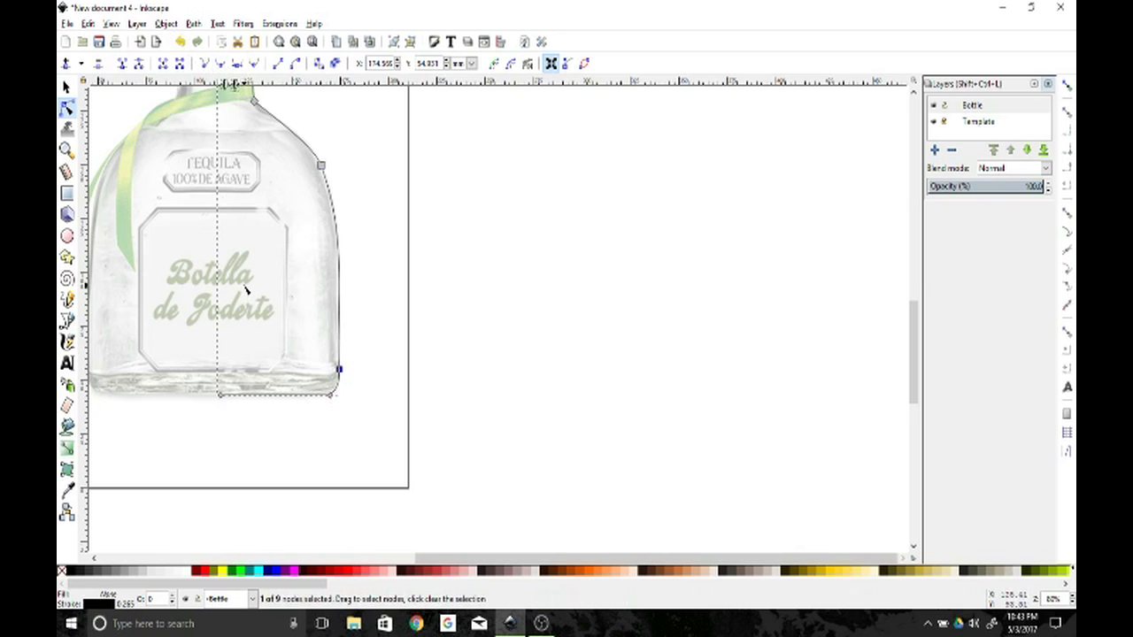
pyautogui.press('4')
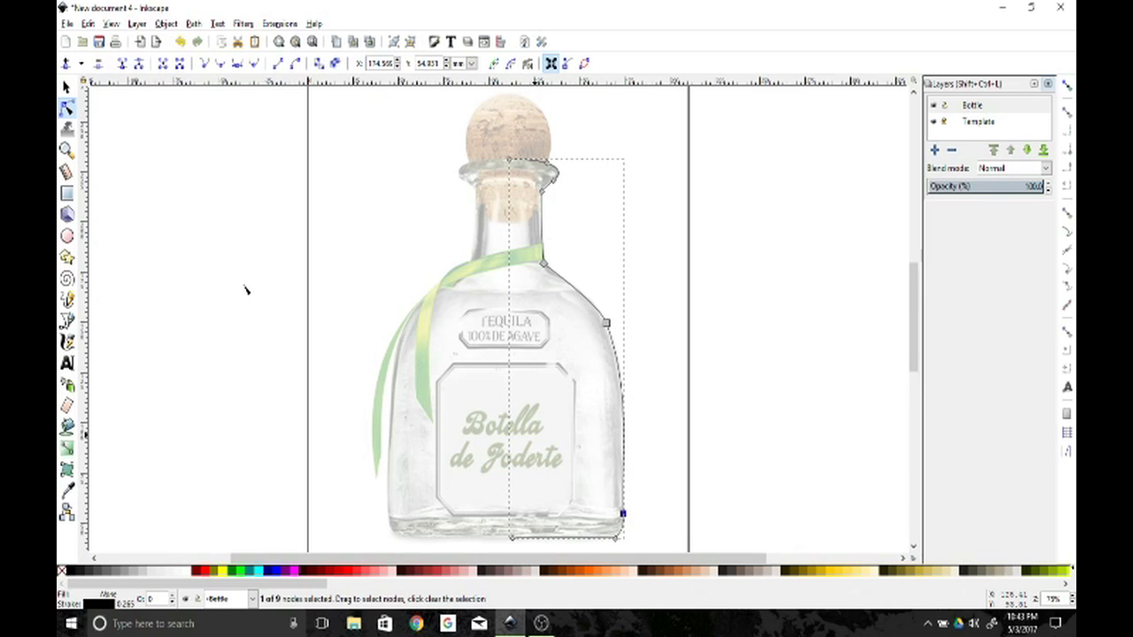
pyautogui.press('Escape')
pyautogui.press('Escape')
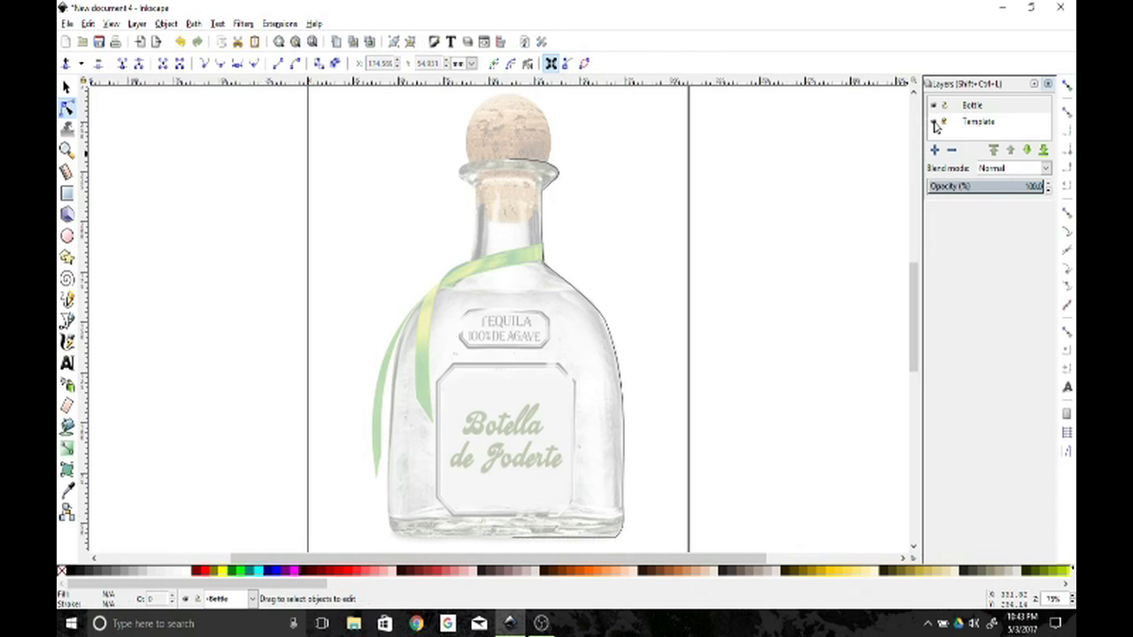
# Step: Hide the Template layer to inspect the traced half outline alone and show the layer again
pyautogui.click(940, 121)
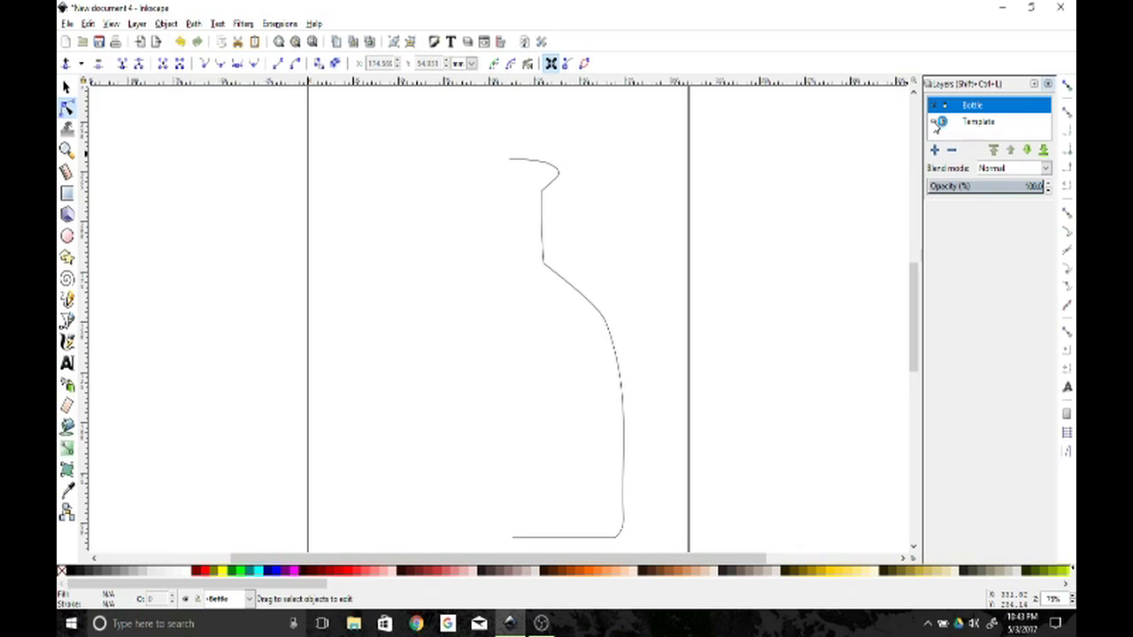
pyautogui.click(942, 122)
pyautogui.click(934, 124)
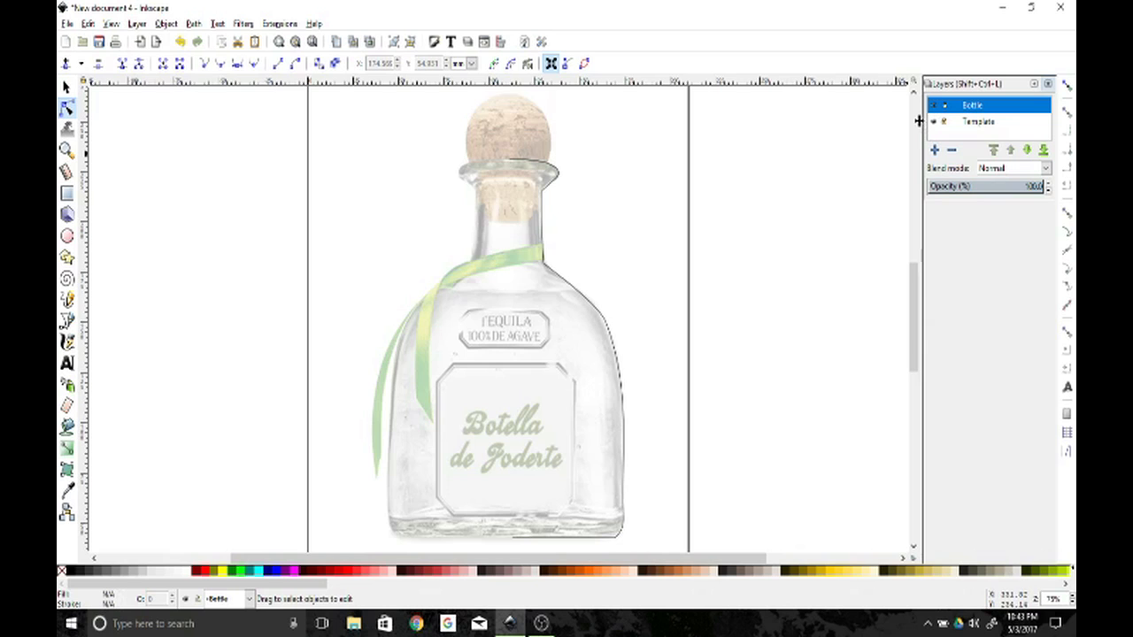
# Step: Duplicate the traced half outline and flip the copy horizontally
pyautogui.press('s')
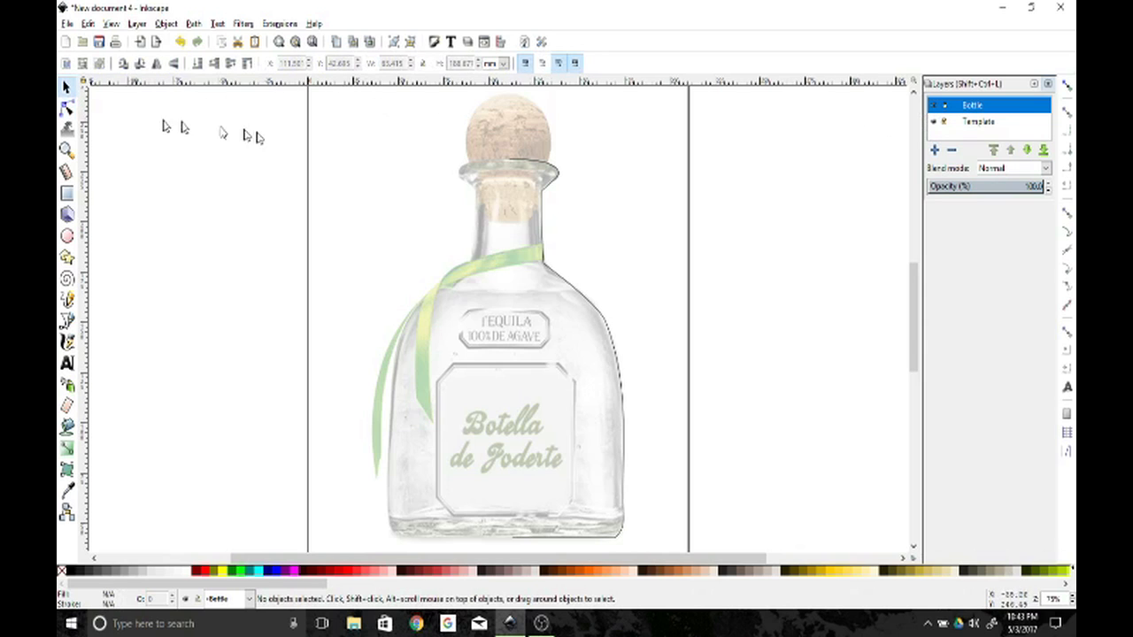
pyautogui.click(555, 172)
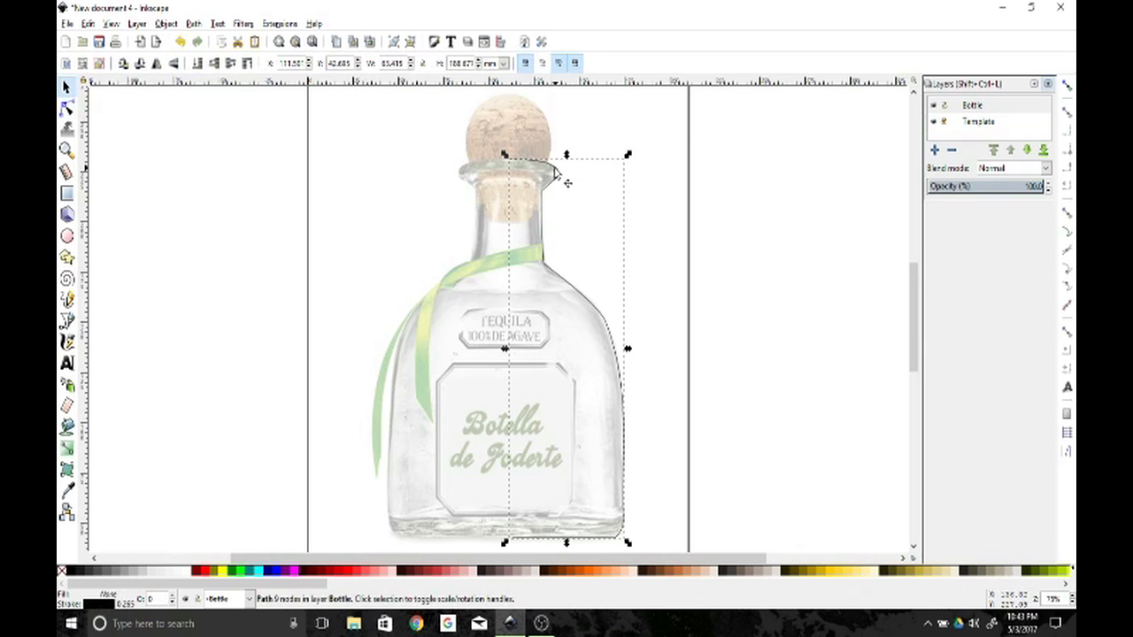
pyautogui.click(157, 69)
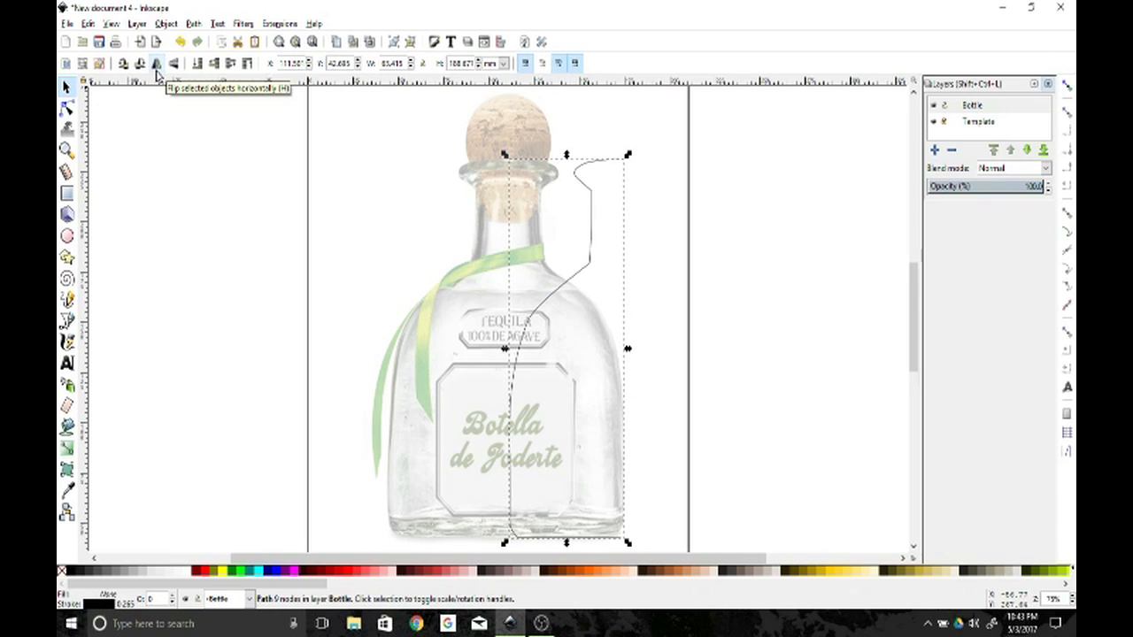
pyautogui.click(157, 64)
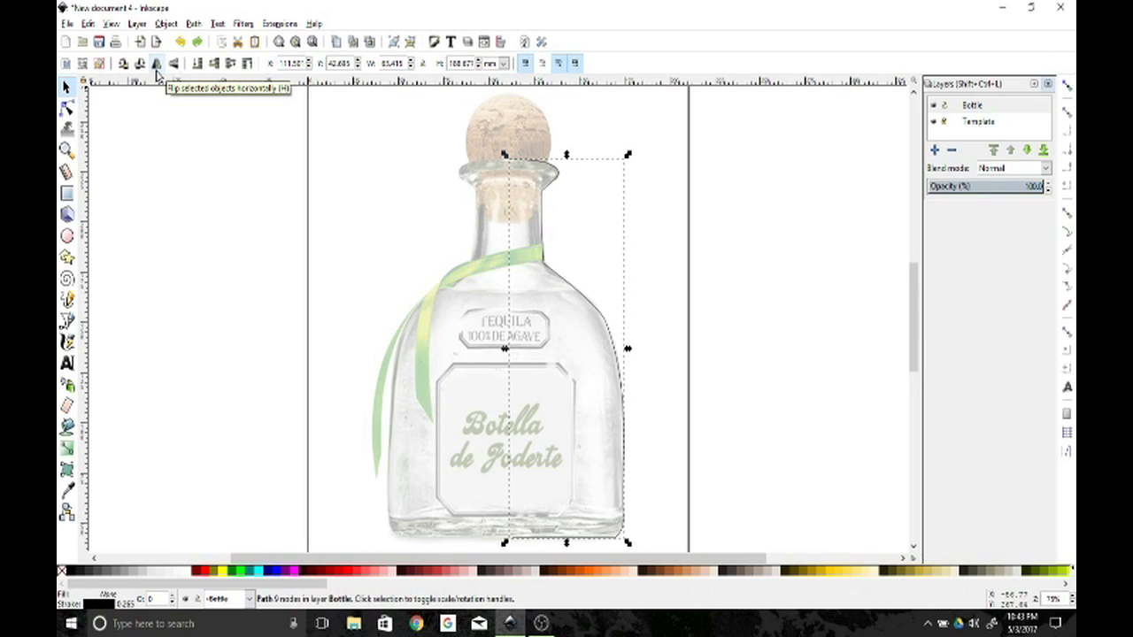
pyautogui.click(91, 24)
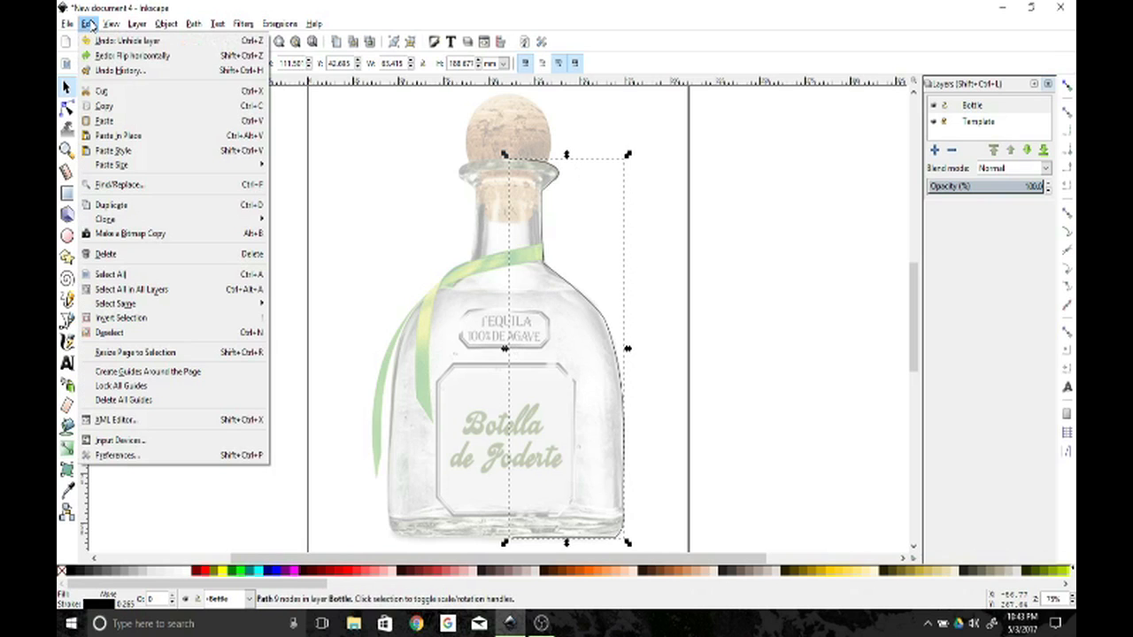
pyautogui.click(111, 205)
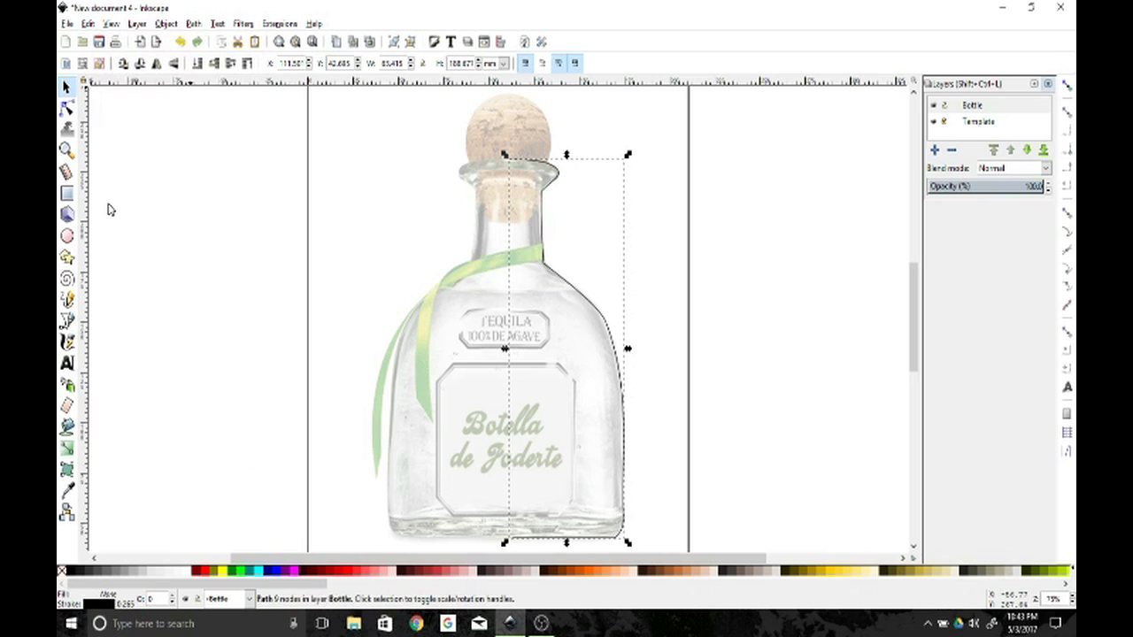
pyautogui.click(156, 64)
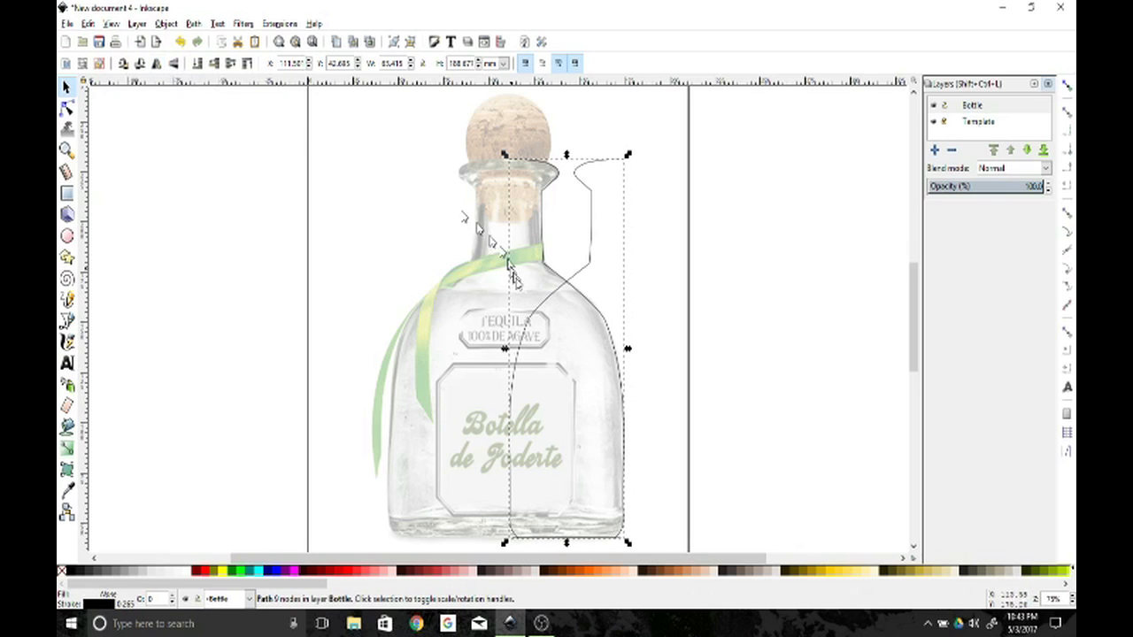
# Step: Move the flipped copy straight across to the bottle's left half so it meets the original at the centre line
pyautogui.press('ctrl')
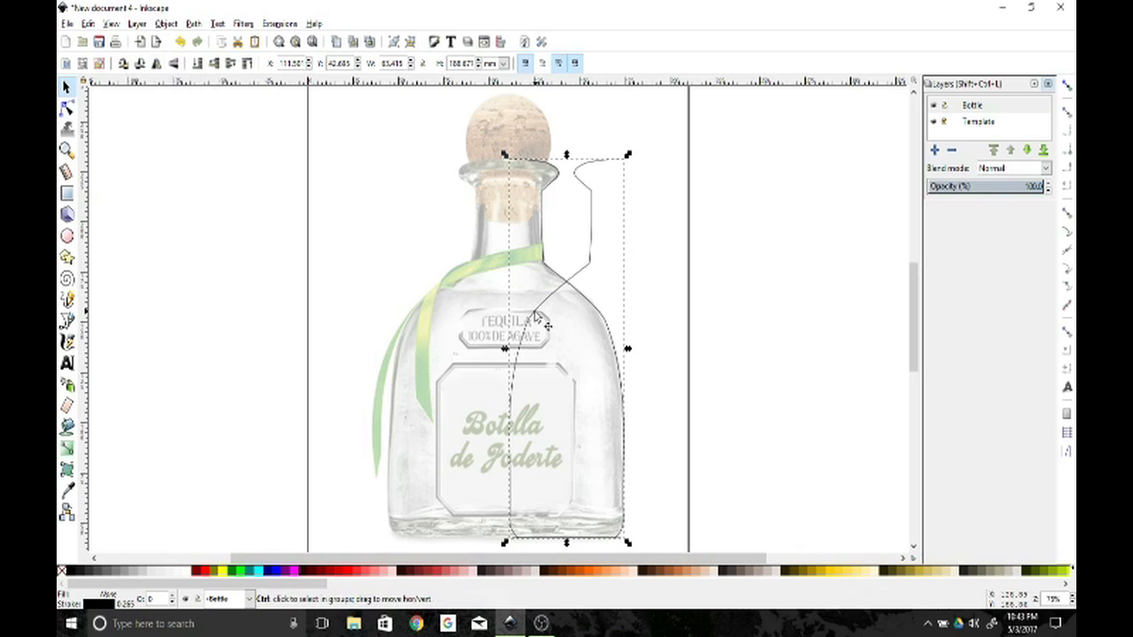
pyautogui.moveTo(535, 316); pyautogui.dragTo(414, 322)
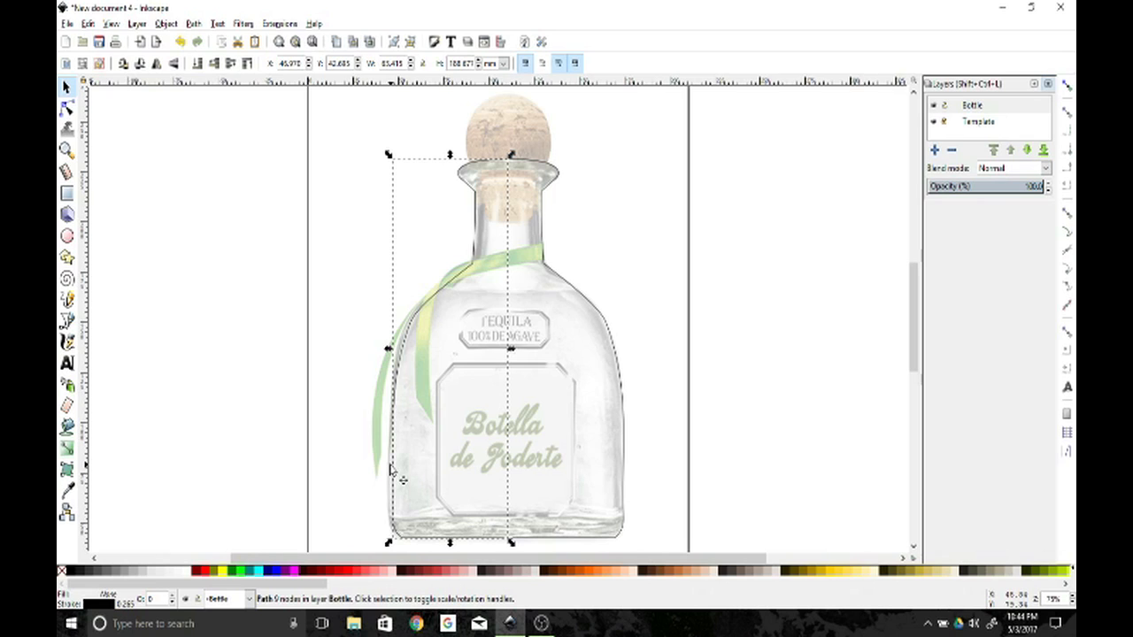
pyautogui.click(674, 246)
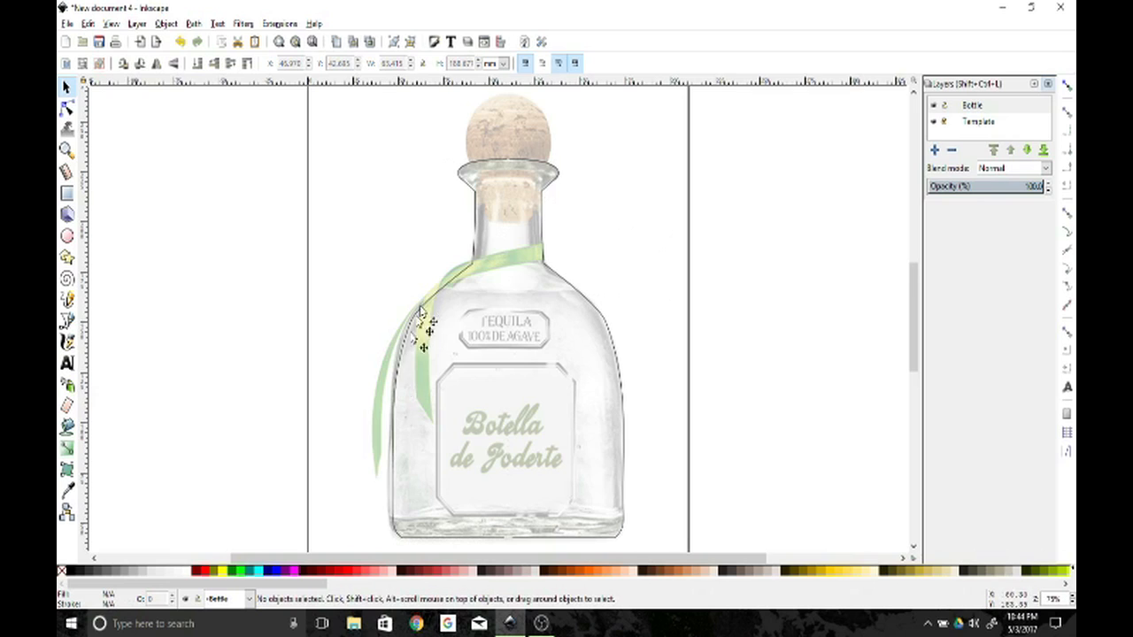
# Step: Hide the Template layer and join the two halves' end nodes at the rim and base into one closed outline
pyautogui.click(933, 122)
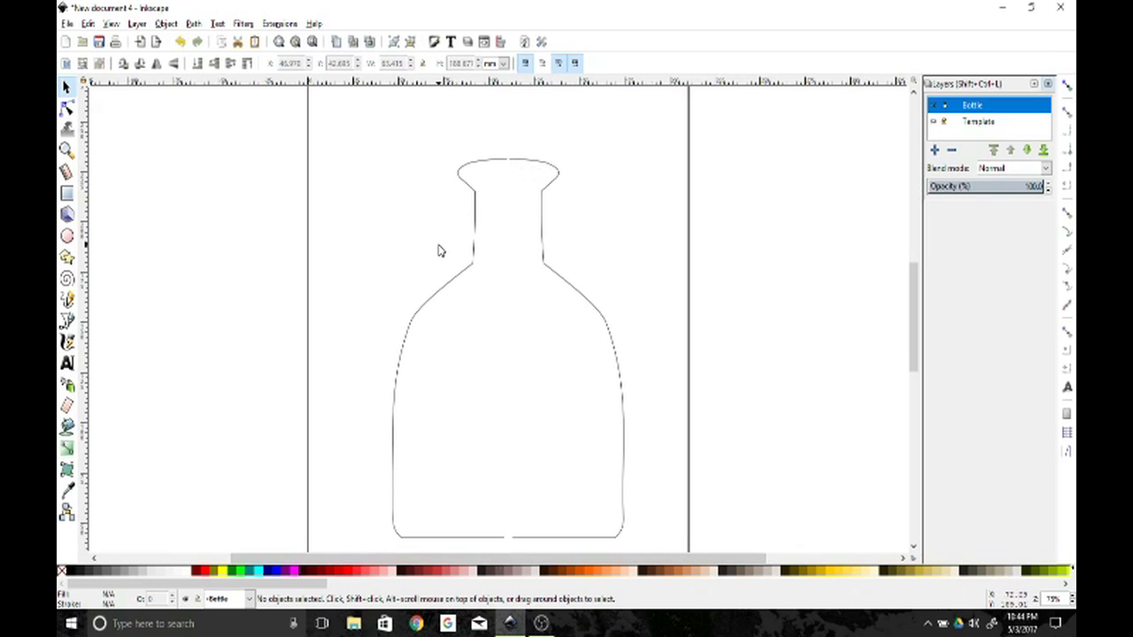
pyautogui.hotkey('ctrl', 'a')
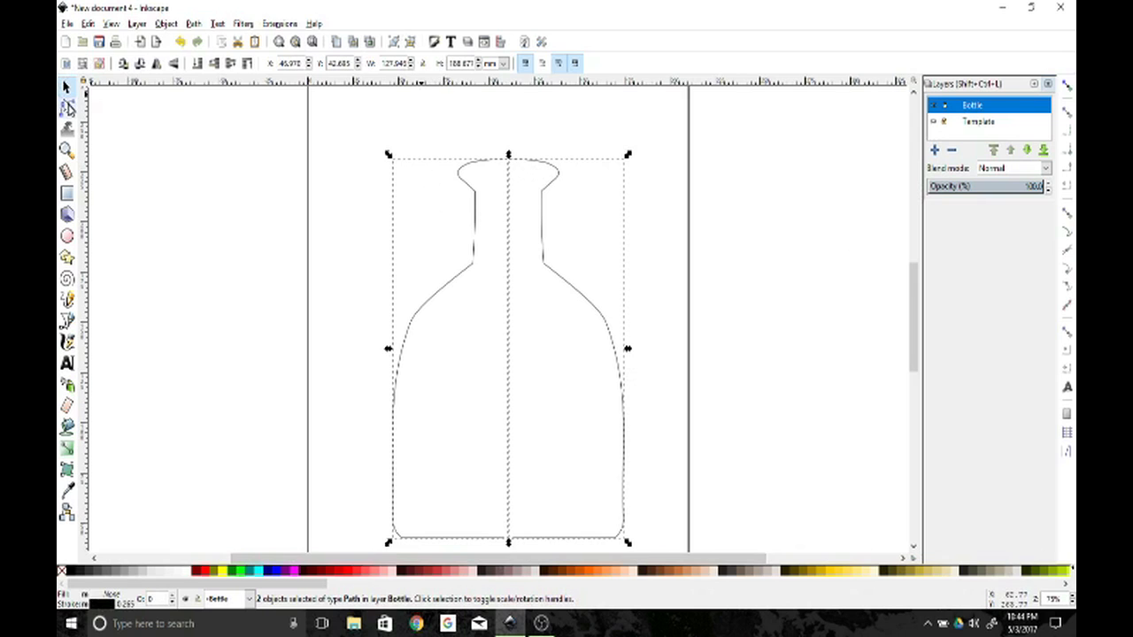
pyautogui.click(67, 108)
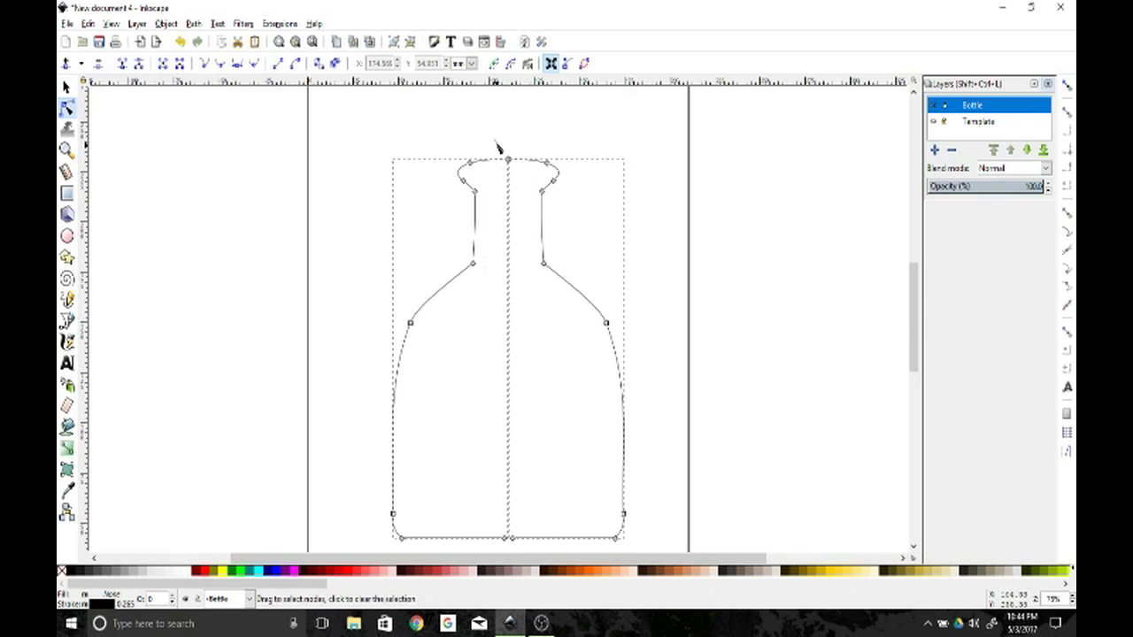
pyautogui.moveTo(495, 147); pyautogui.dragTo(521, 550)
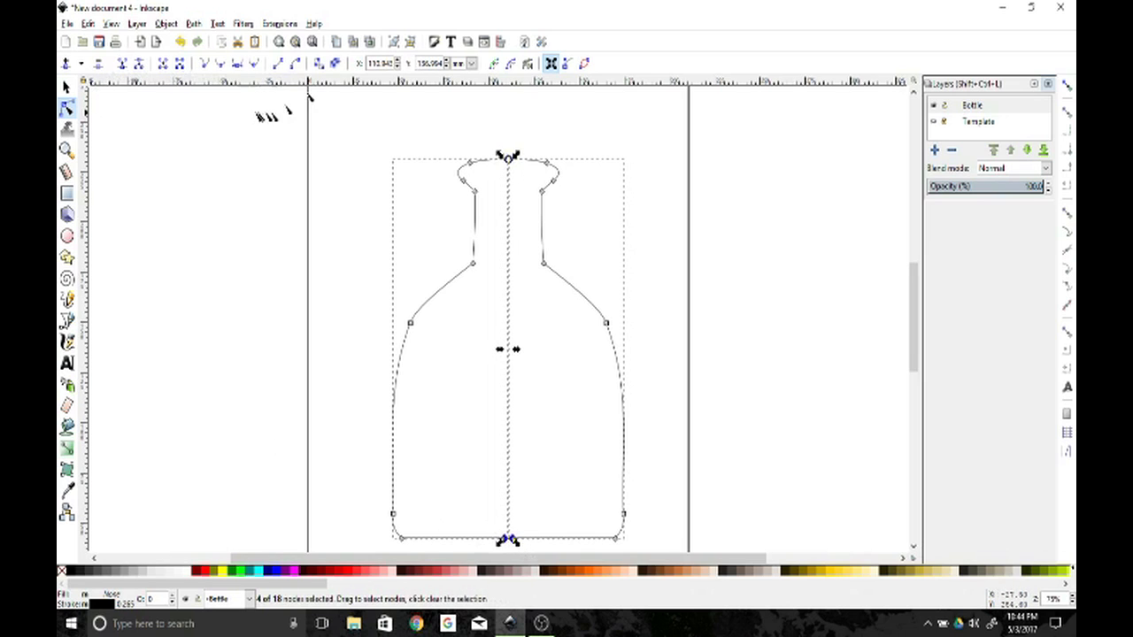
pyautogui.click(123, 63)
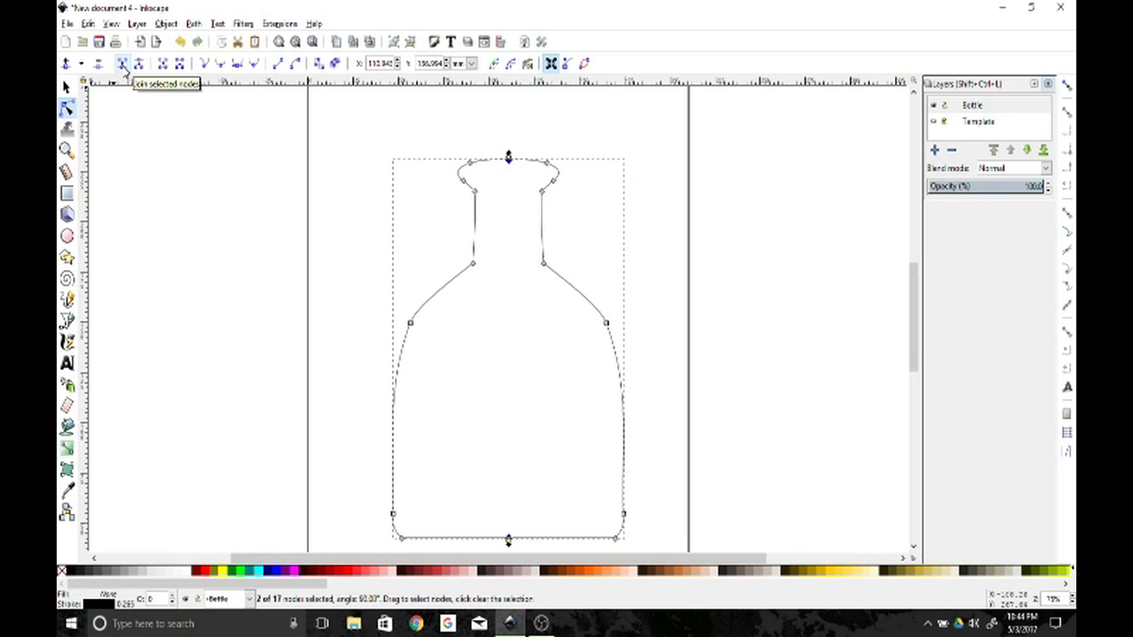
pyautogui.doubleClick(607, 190)
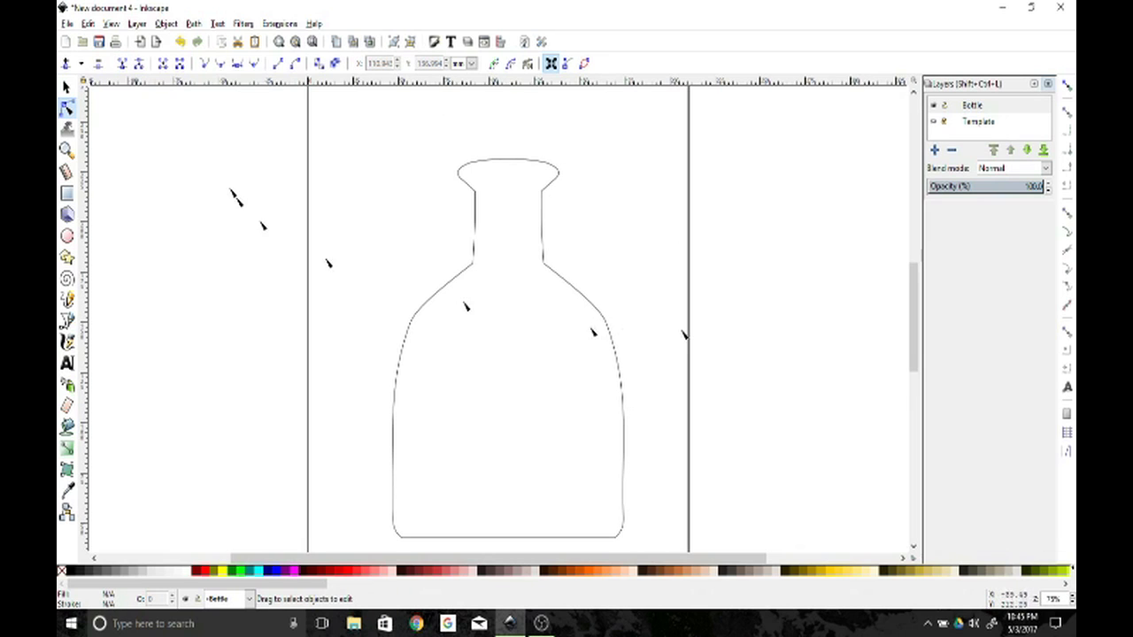
# Step: Select the joined outline to check that it is one path, and show the Template layer again
pyautogui.press('s')
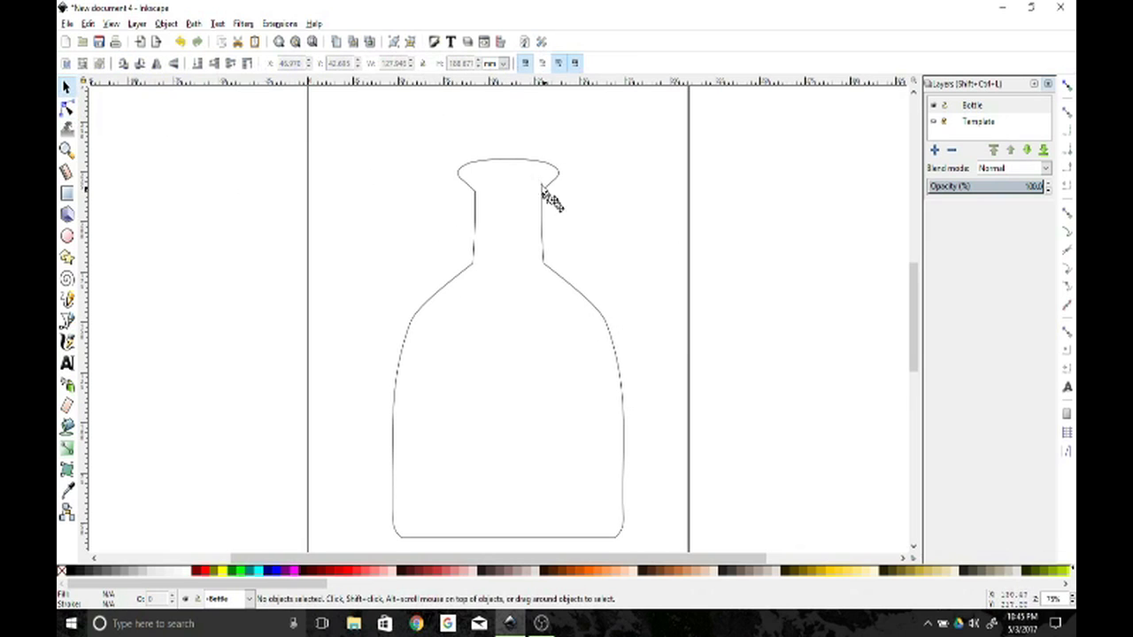
pyautogui.click(531, 165)
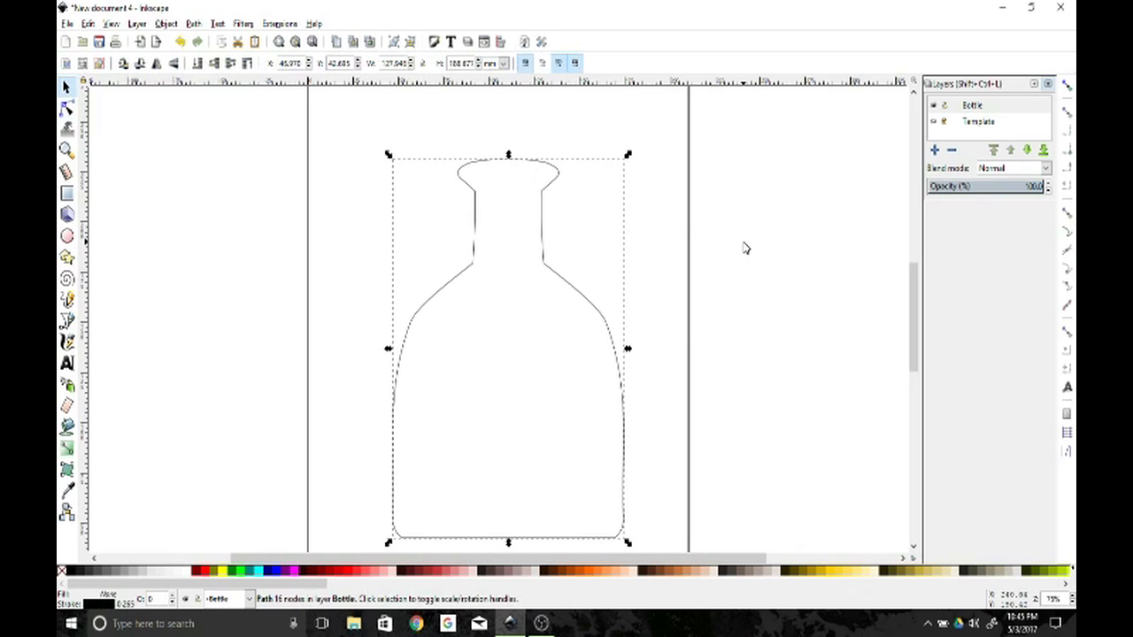
pyautogui.click(933, 121)
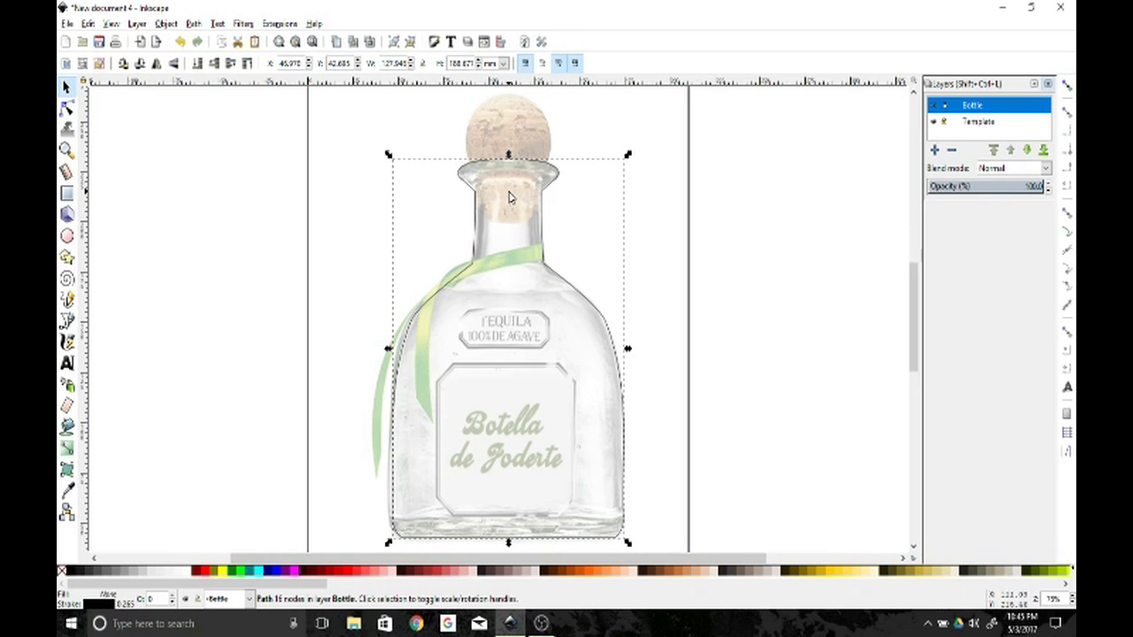
pyautogui.click(776, 187)
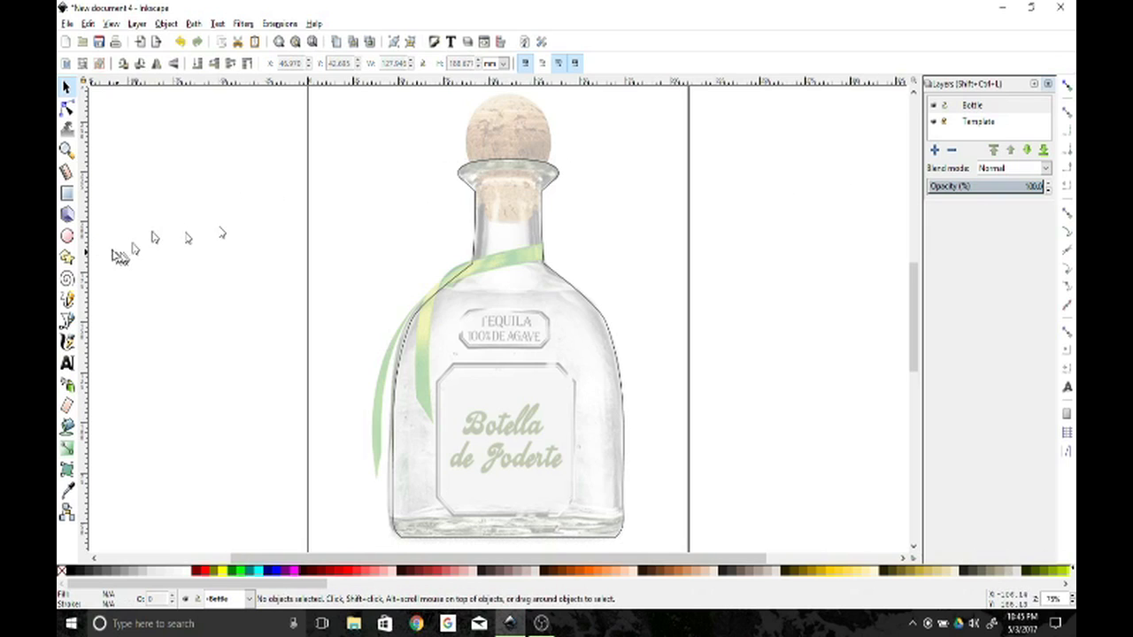
# Step: Draw a circle about 48 mm in diameter and position it over the round cork stopper in the template photo
pyautogui.click(67, 235)
pyautogui.moveTo(479, 102); pyautogui.dragTo(565, 210)
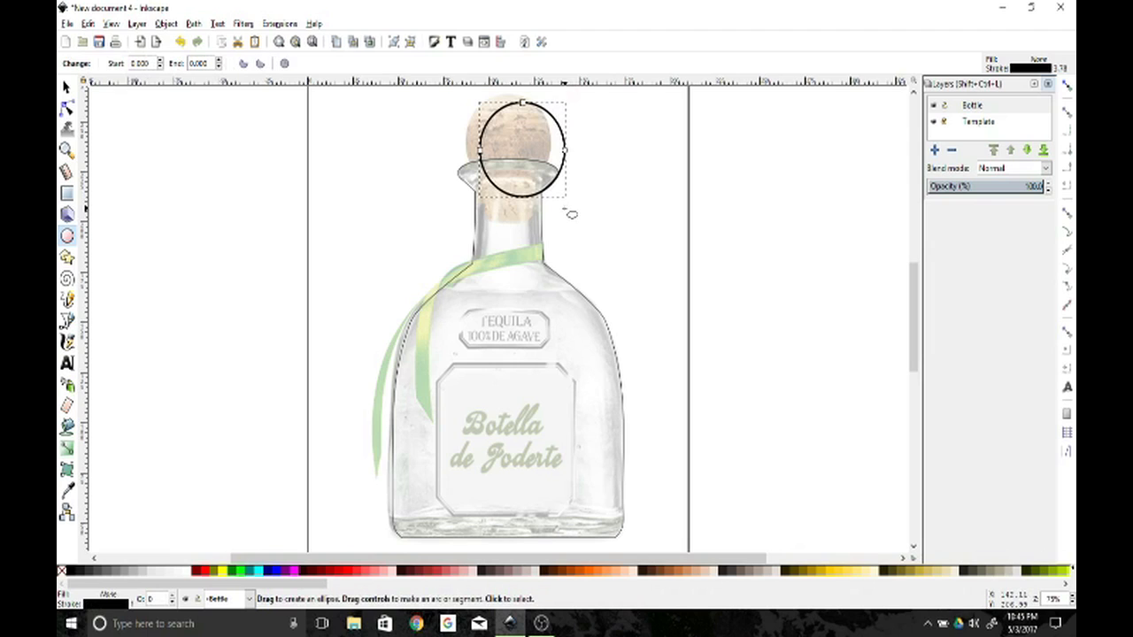
pyautogui.press('s')
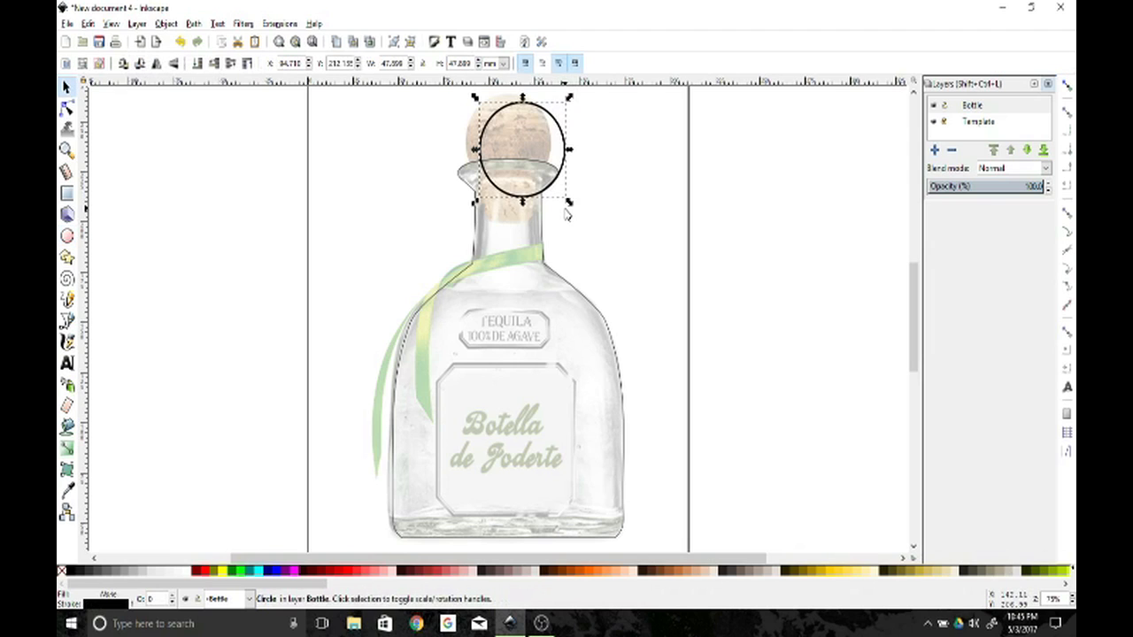
pyautogui.moveTo(528, 155); pyautogui.dragTo(484, 107)
pyautogui.click(492, 125)
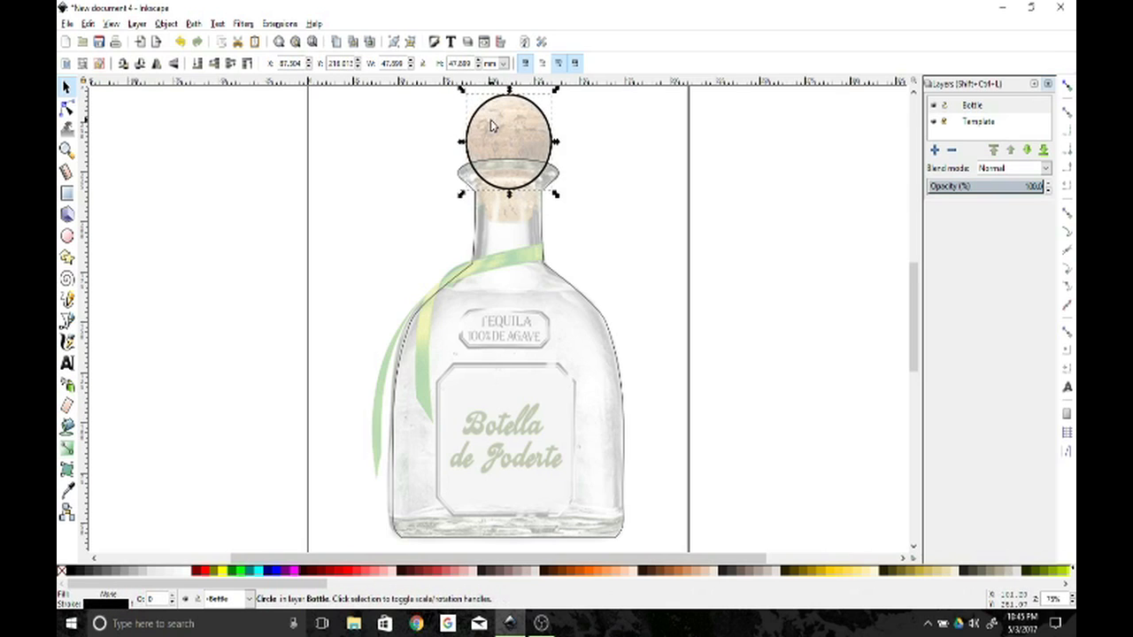
pyautogui.click(596, 242)
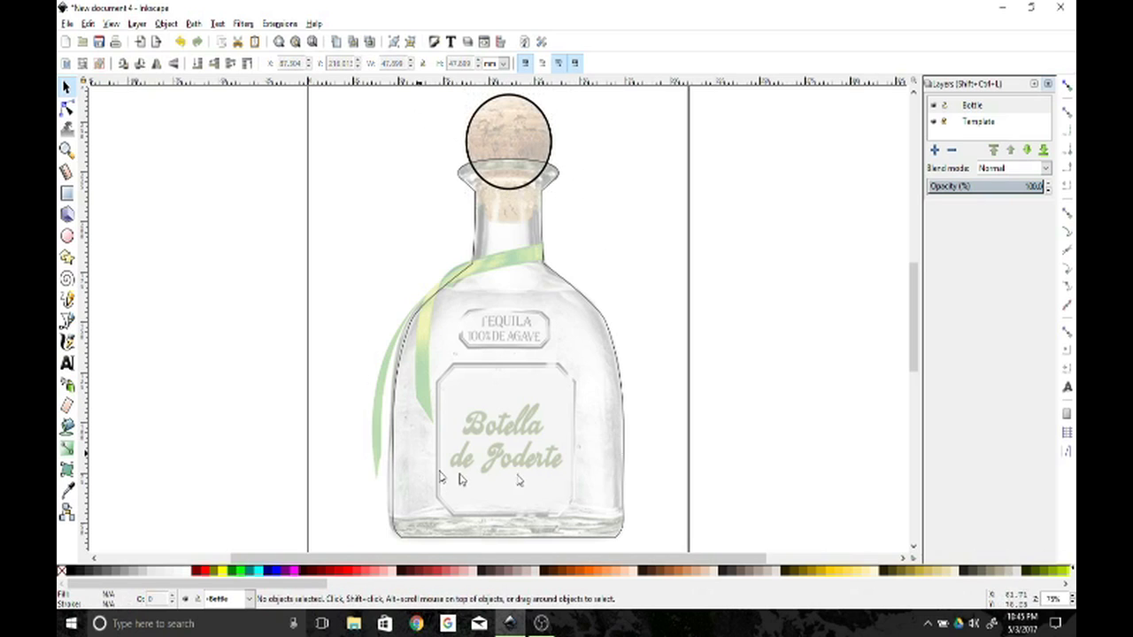
# Step: Hide the Template layer and unite the stopper circle with the bottle outline using Union
pyautogui.click(934, 122)
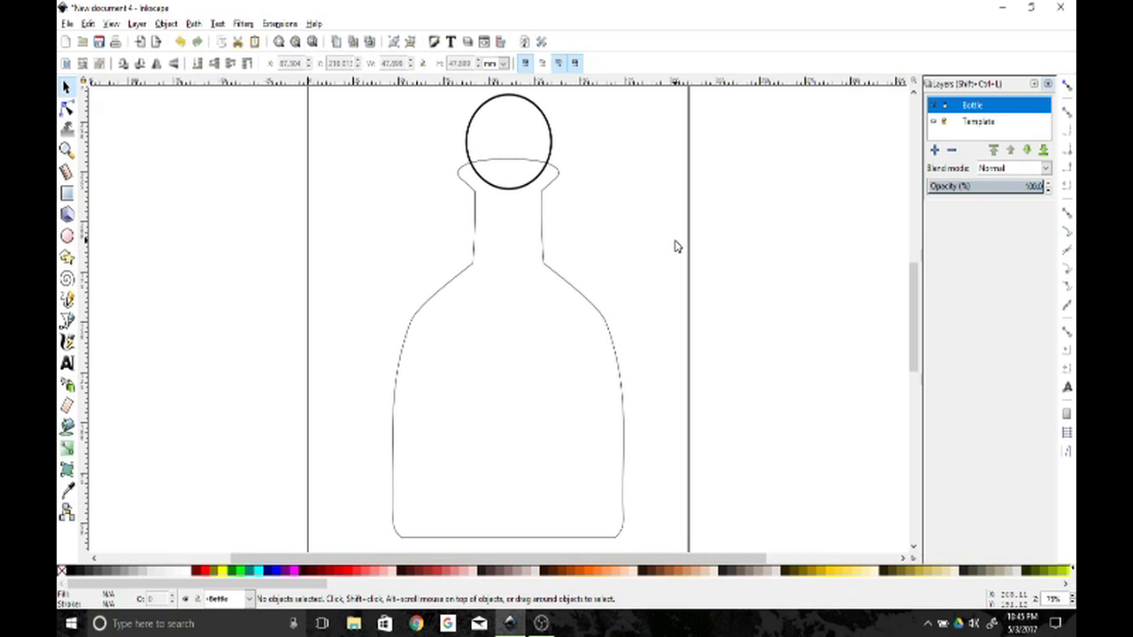
pyautogui.hotkey('ctrl', 'a')
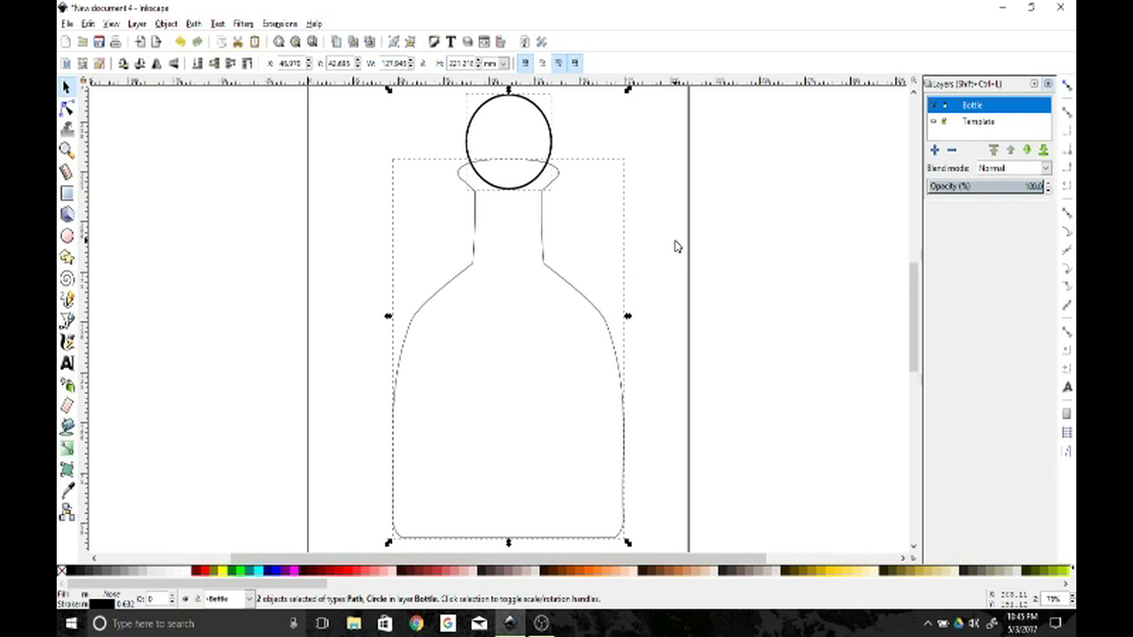
pyautogui.click(193, 24)
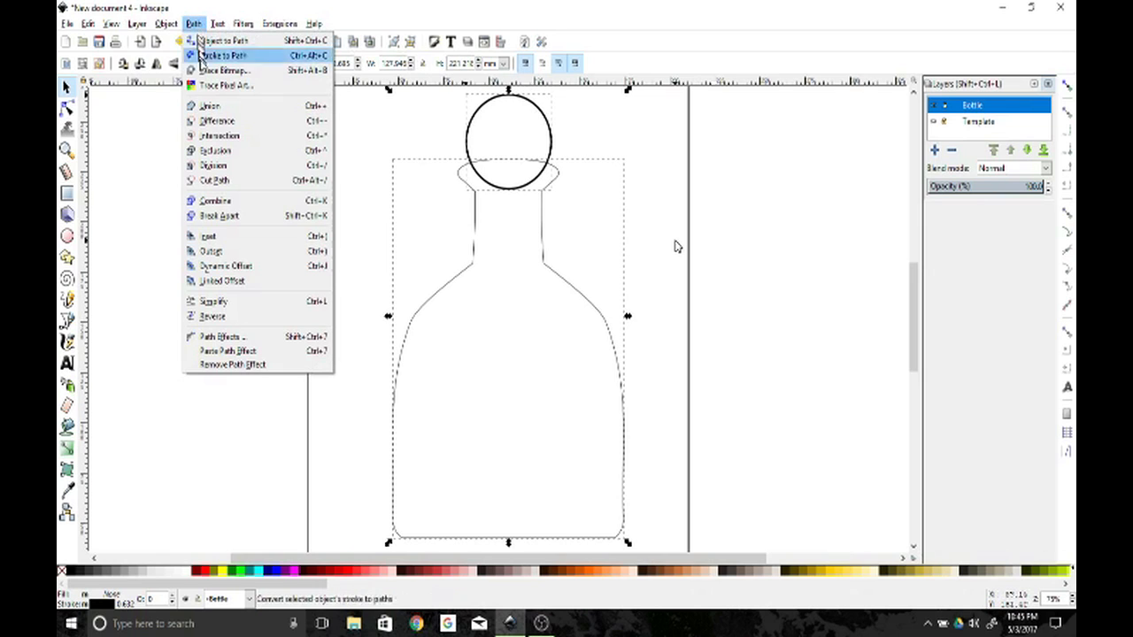
pyautogui.click(205, 107)
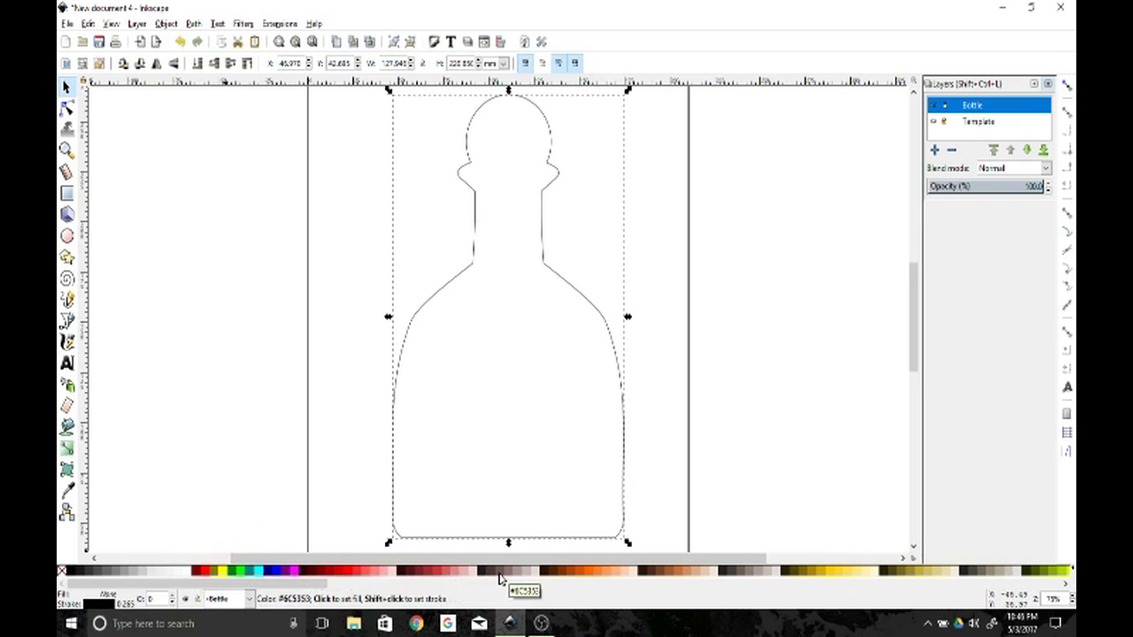
# Step: Fill the united bottle silhouette with a medium red from the palette
pyautogui.scroll(-3, 500, 579)
pyautogui.scroll(3, 500, 579)
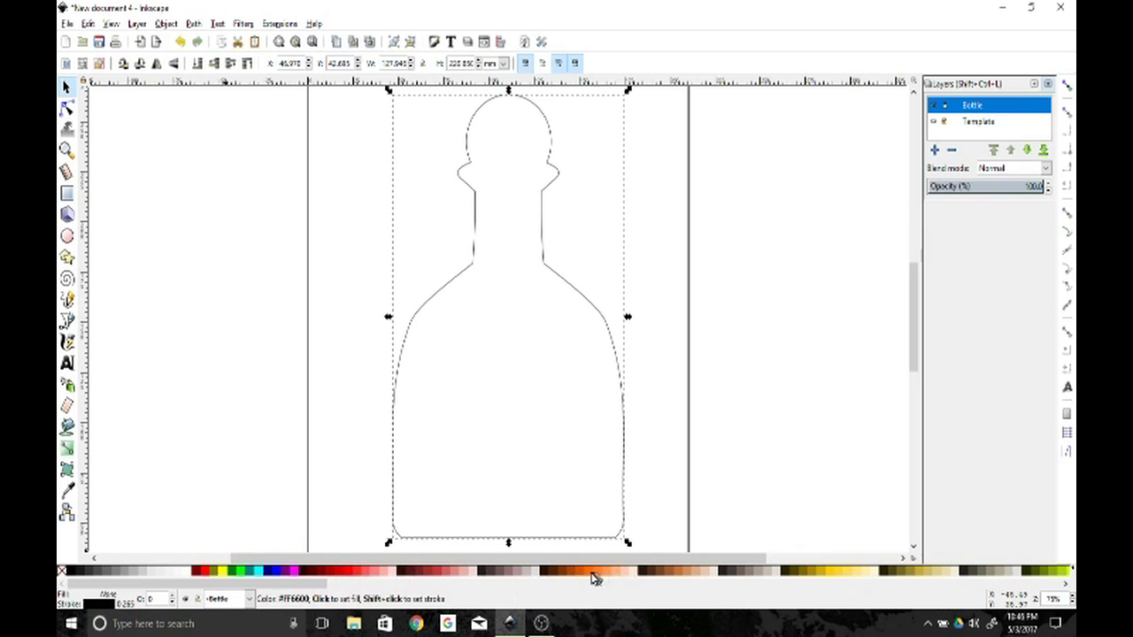
pyautogui.click(437, 573)
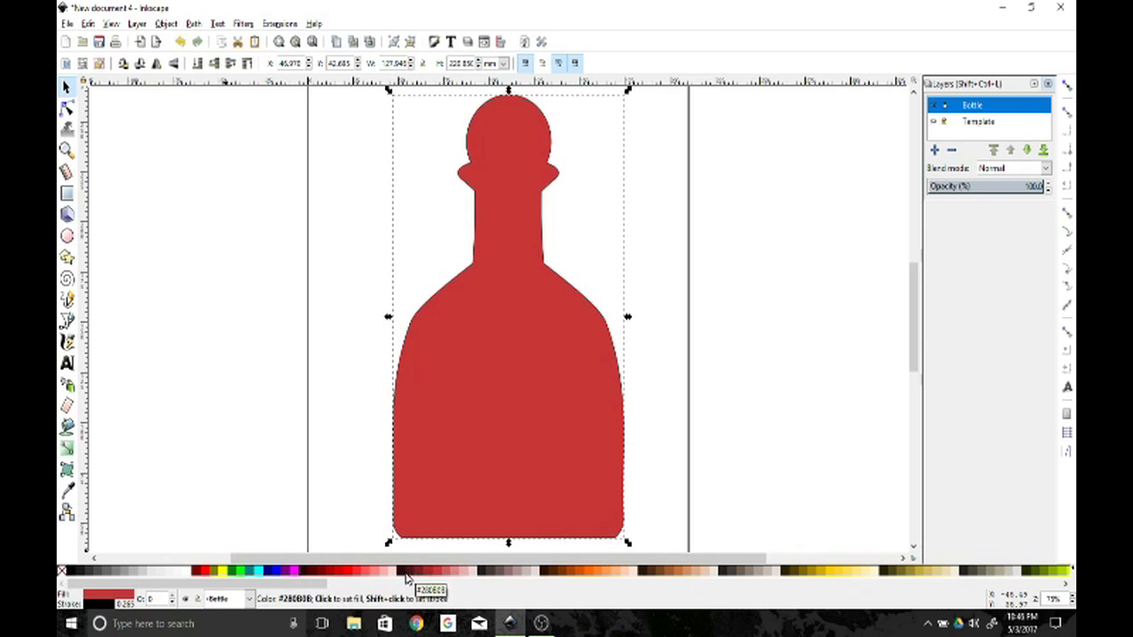
# Step: Try dark red and yellow as the bottle's stroke colour, settling on the pale pink #E9AFAF from the palette
pyautogui.keyDown('shift'); pyautogui.click(410, 573); pyautogui.keyUp('shift')
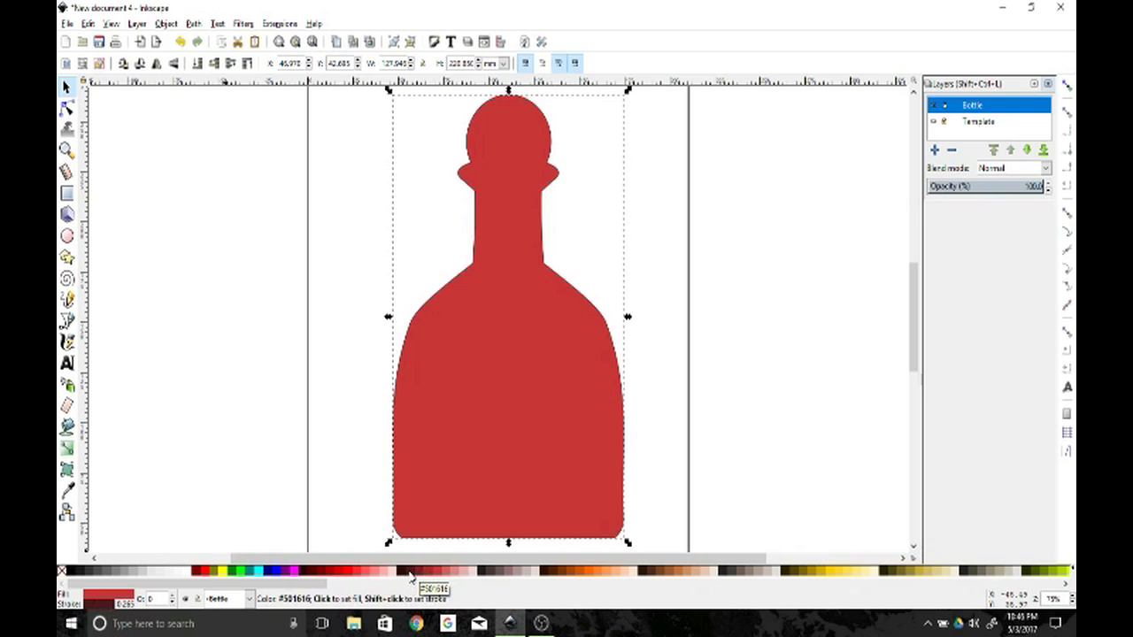
pyautogui.keyDown('shift'); pyautogui.click(832, 576); pyautogui.keyUp('shift')
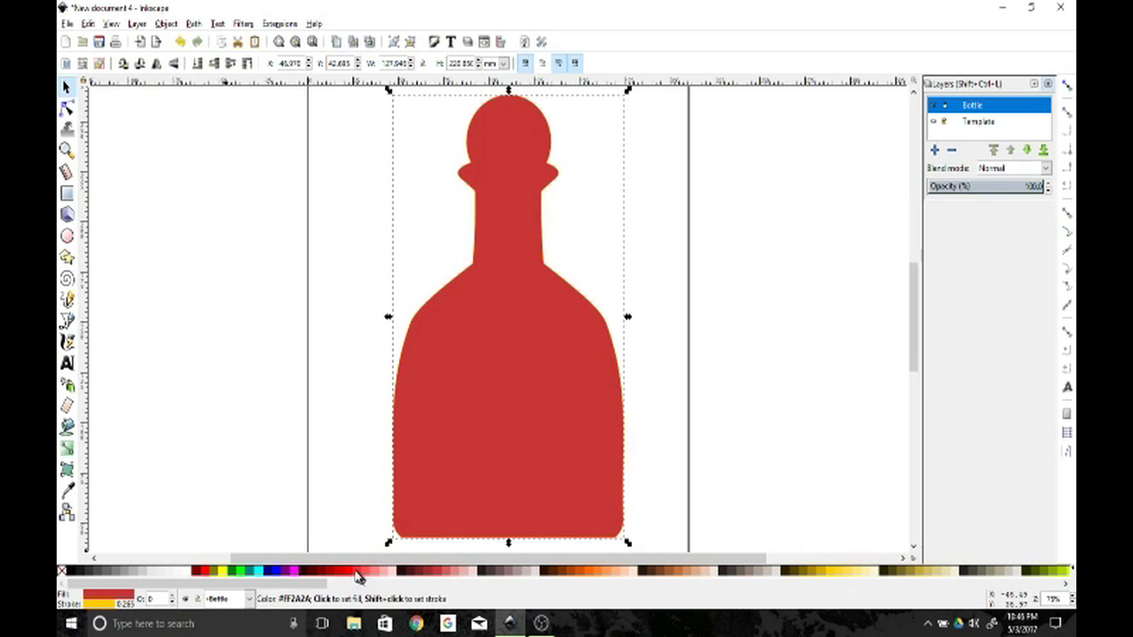
pyautogui.keyDown('shift'); pyautogui.click(466, 577); pyautogui.keyUp('shift')
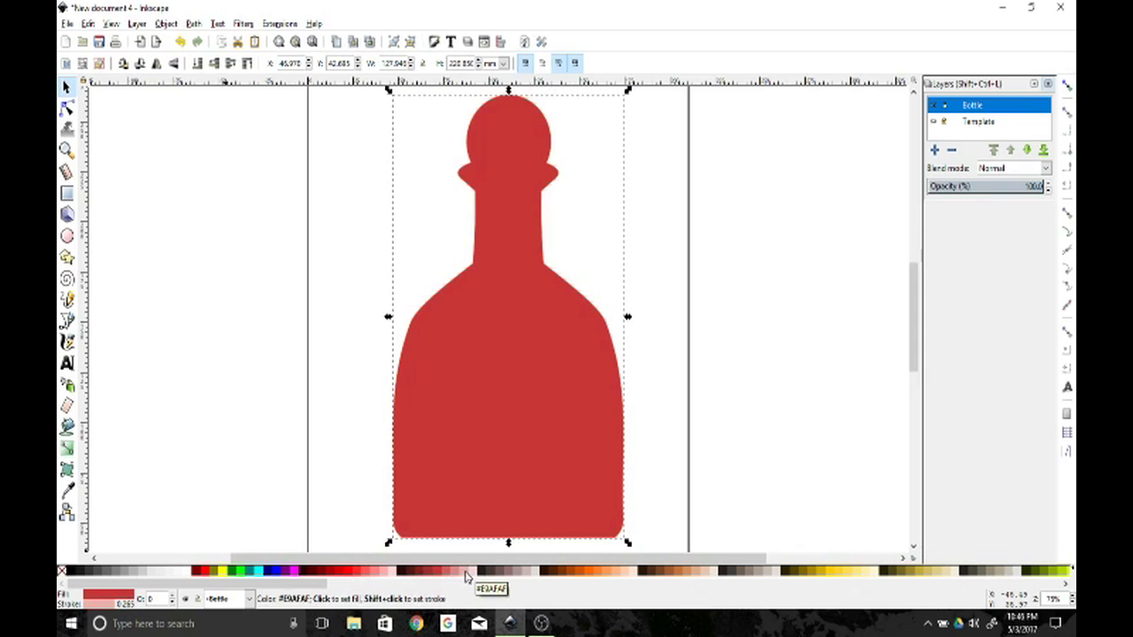
# Step: Set the bottle outline's stroke width to 2 mm in the Fill and Stroke settings
pyautogui.click(433, 43)
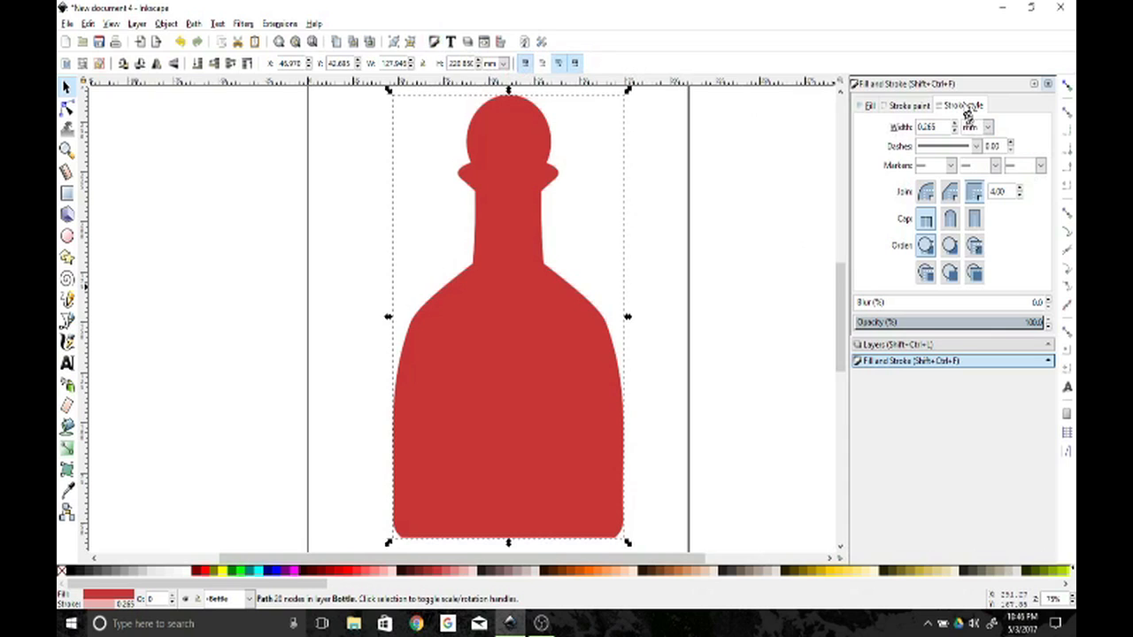
pyautogui.click(868, 106)
pyautogui.click(905, 106)
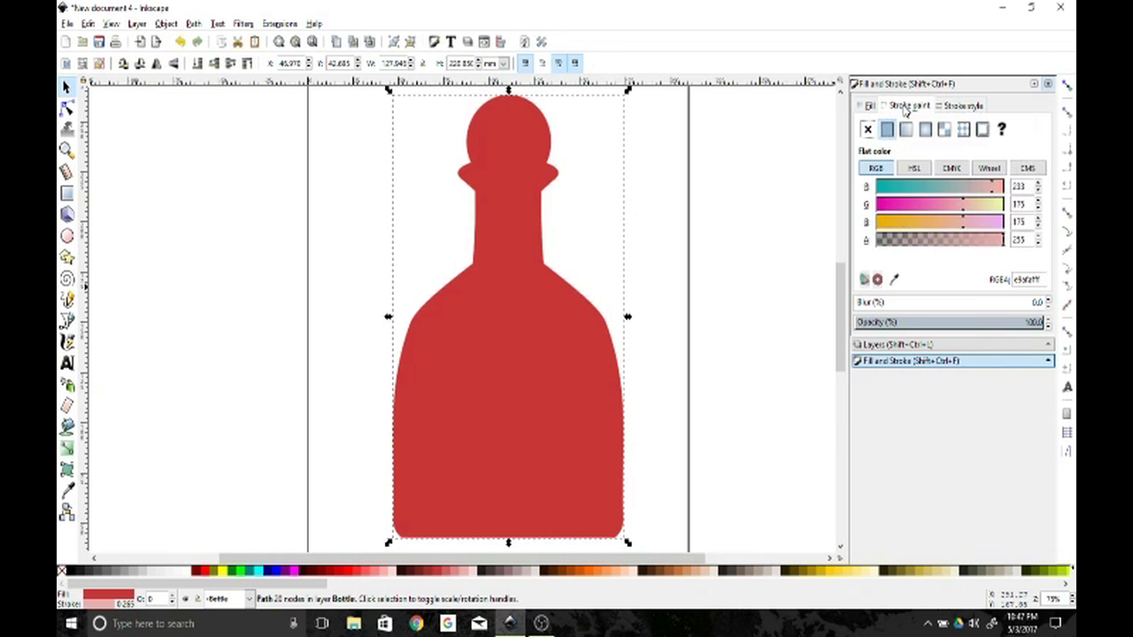
pyautogui.click(953, 107)
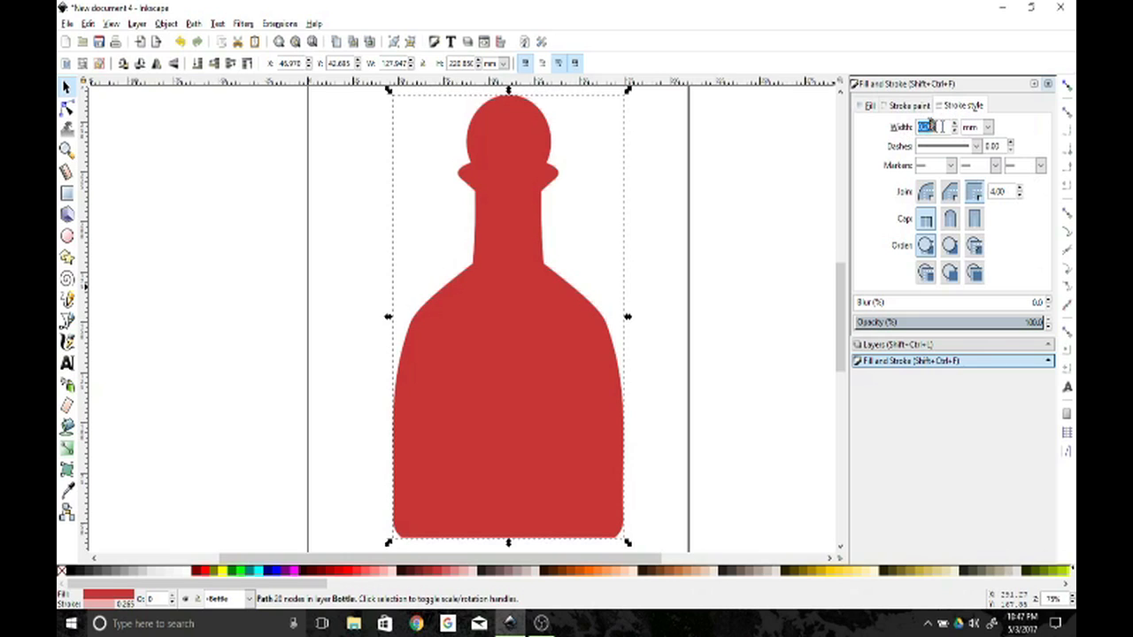
pyautogui.click(988, 127)
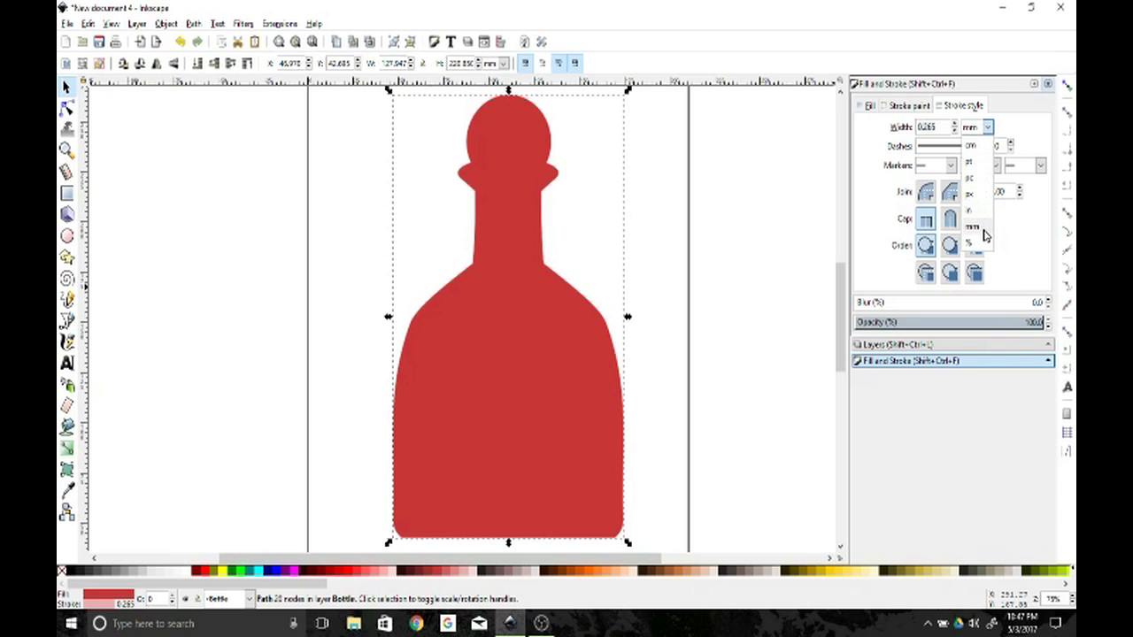
pyautogui.click(938, 128)
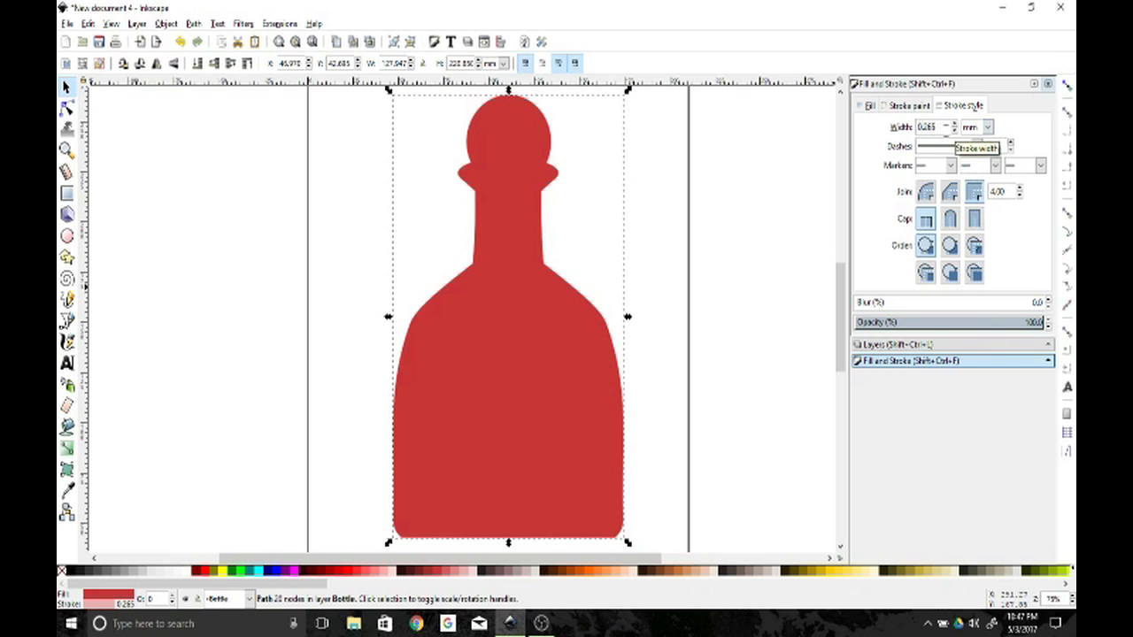
pyautogui.press('F11')
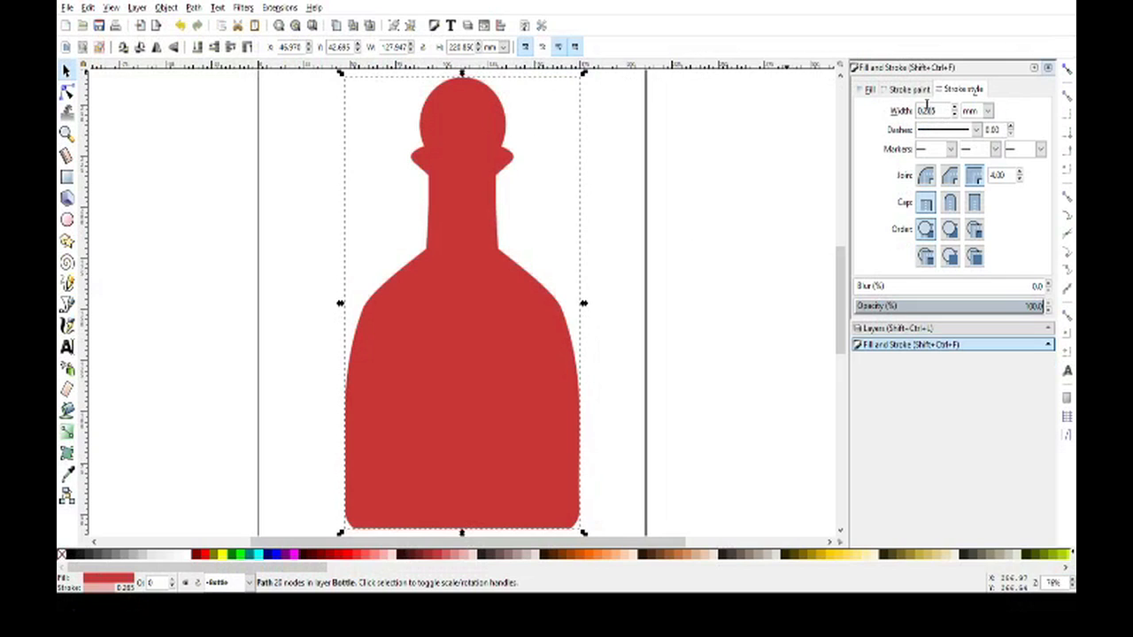
pyautogui.write('2')
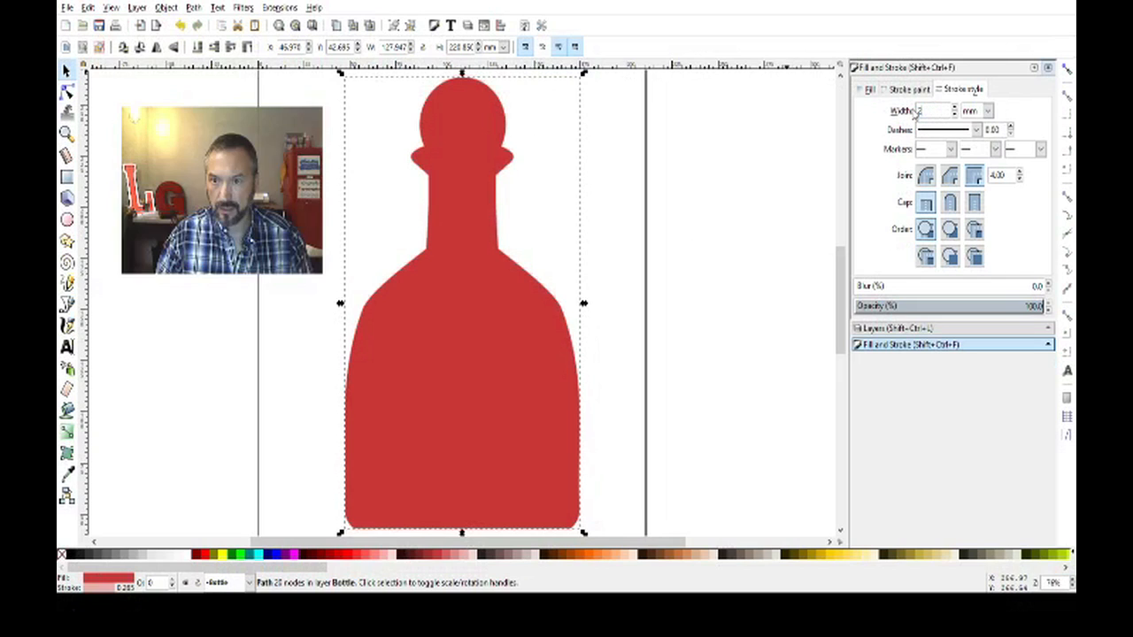
pyautogui.press('Return')
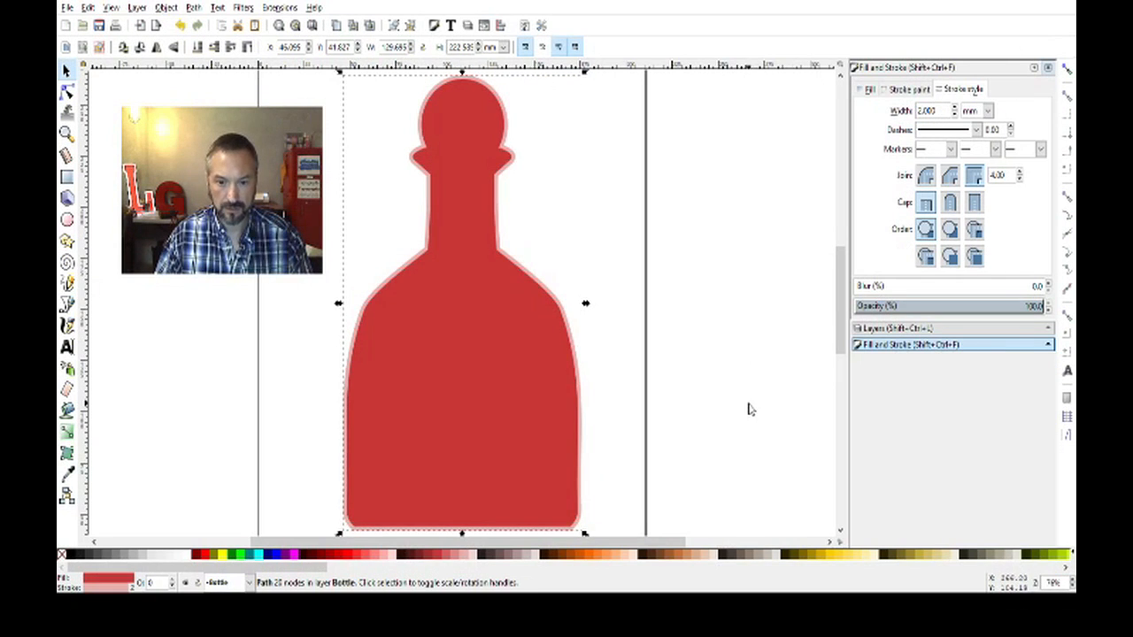